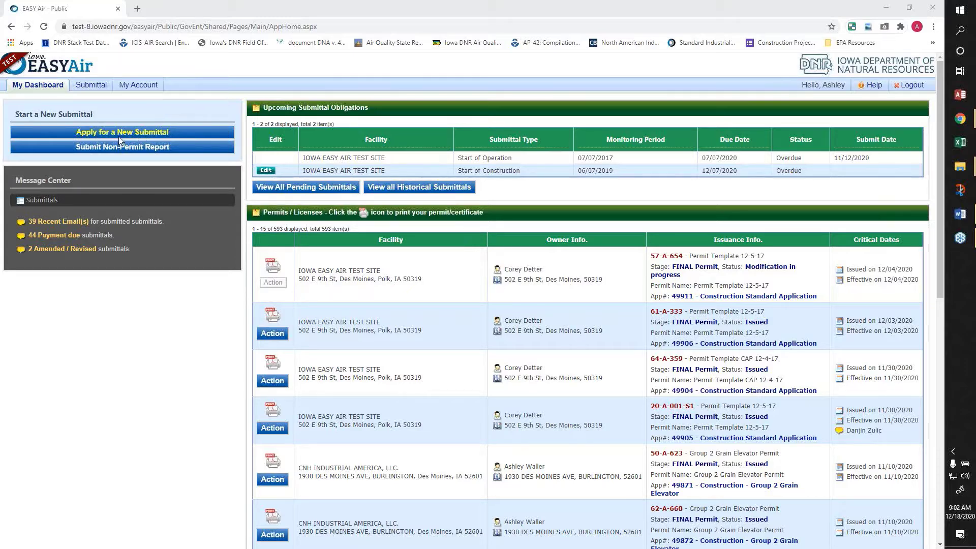
- Show the Submittal menu from the My Dashboard page
{"action": "mouse_move", "coordinate": [94, 91]}
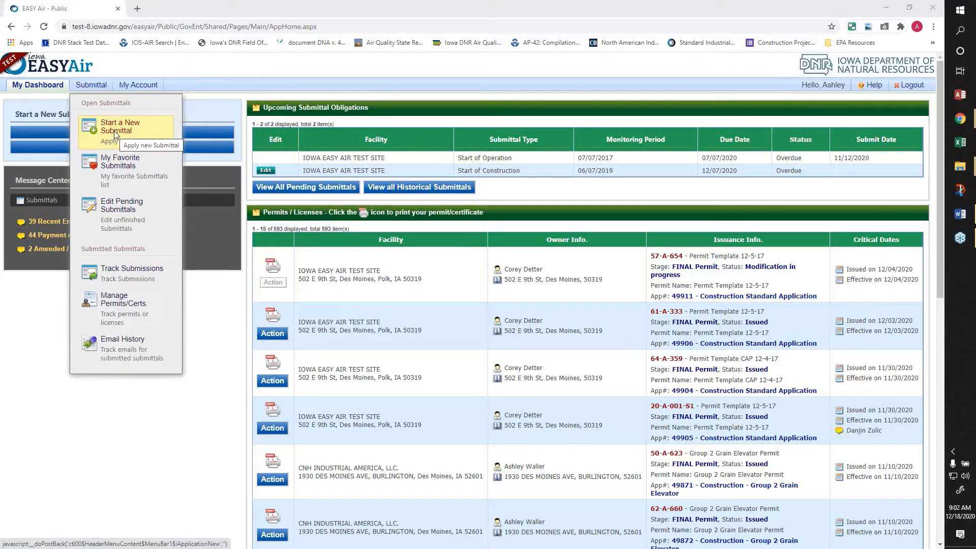
- Start a new submittal of type Construction - Paint Booth Permit-by-Rule
{"action": "left_click", "coordinate": [141, 132]}
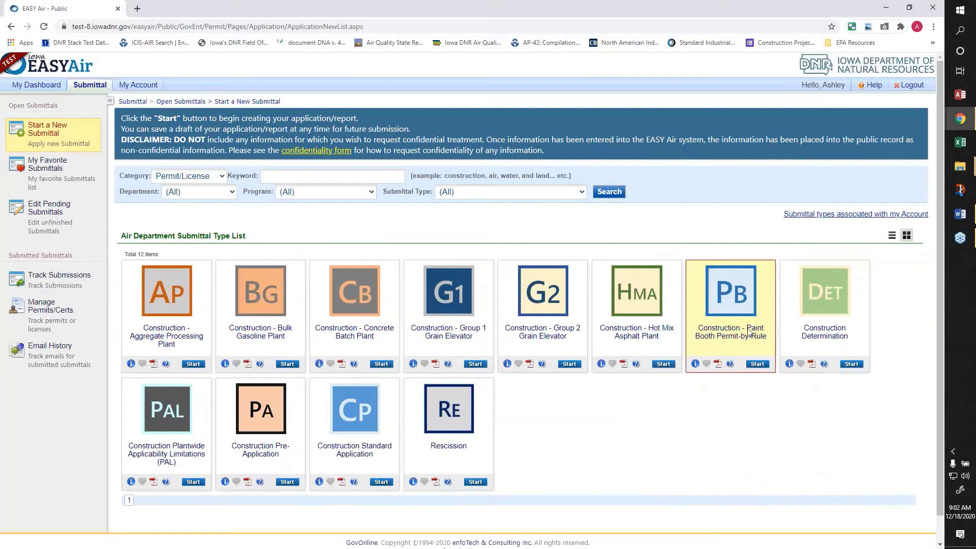
{"action": "left_click", "coordinate": [757, 364]}
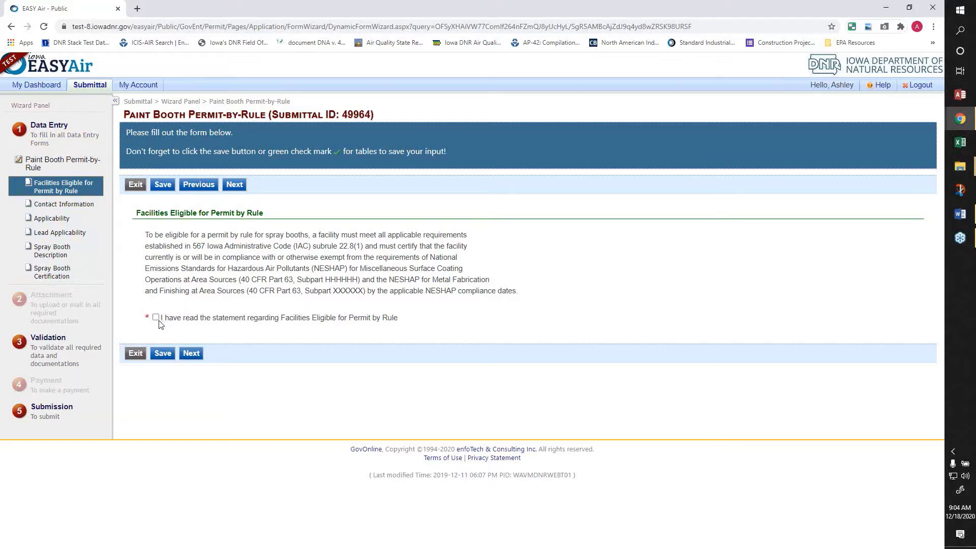
- Acknowledge having read the Facilities Eligible for Permit by Rule statement and save
{"action": "left_click", "coordinate": [155, 318]}
{"action": "left_click", "coordinate": [164, 356]}
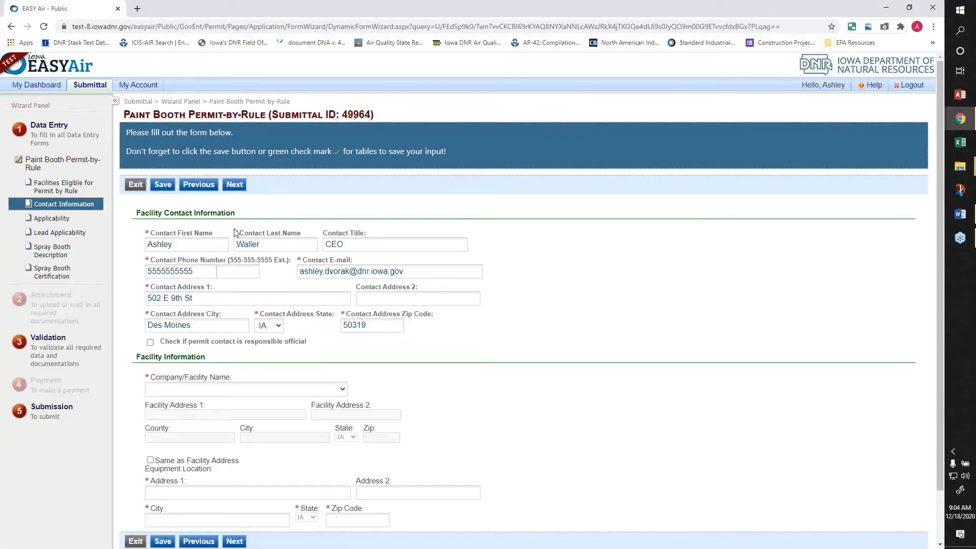
- Make the contact responsible official for IOWA EASY AIR TEST SITE, equipment location same as facility, and save
{"action": "scroll", "coordinate": [182, 194], "scroll_direction": "down", "scroll_amount": 1}
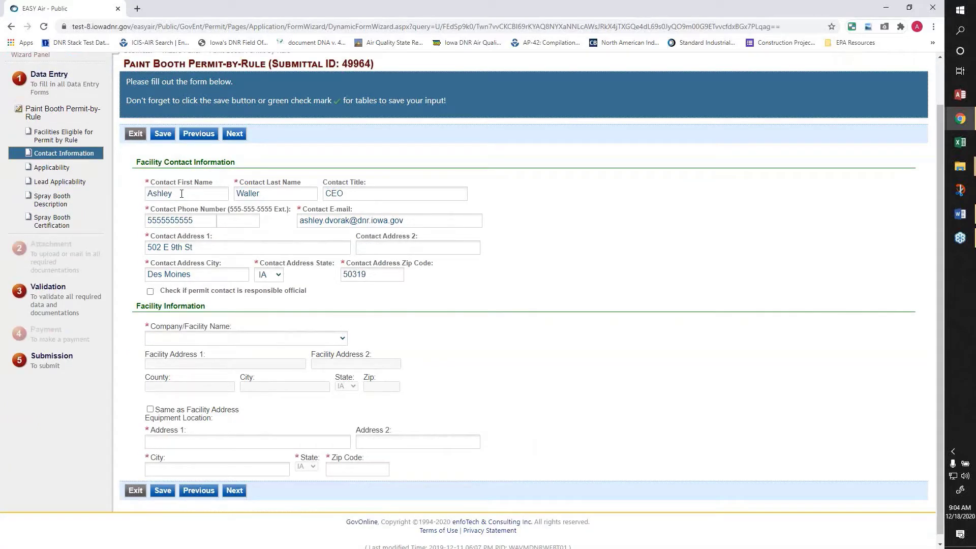
{"action": "double_click", "coordinate": [181, 193]}
{"action": "left_click", "coordinate": [150, 293]}
{"action": "left_click", "coordinate": [217, 339]}
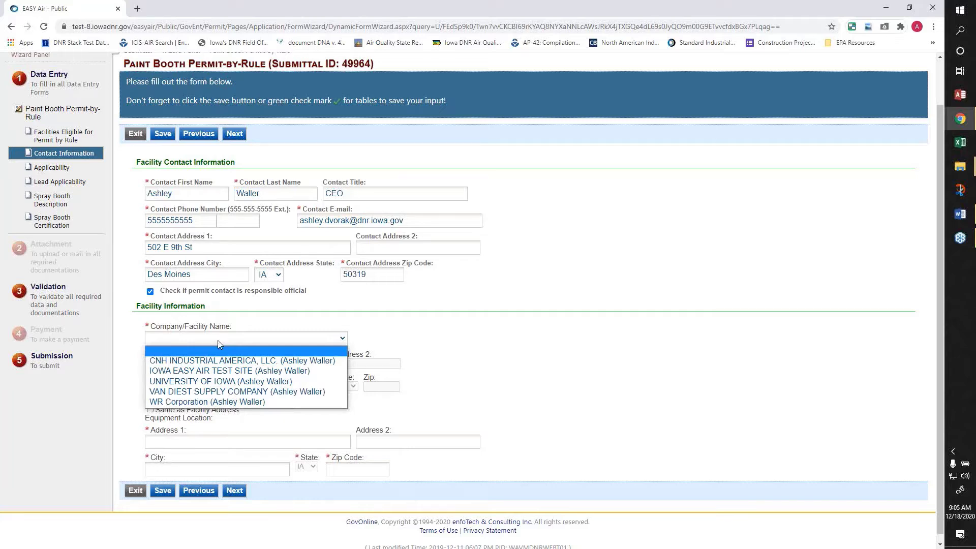
{"action": "left_click", "coordinate": [220, 370]}
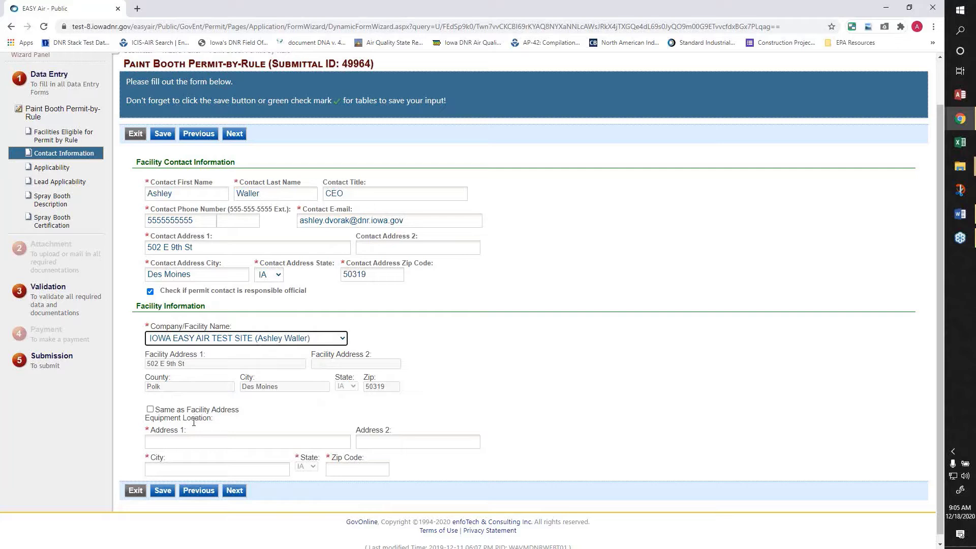
{"action": "left_click", "coordinate": [162, 412]}
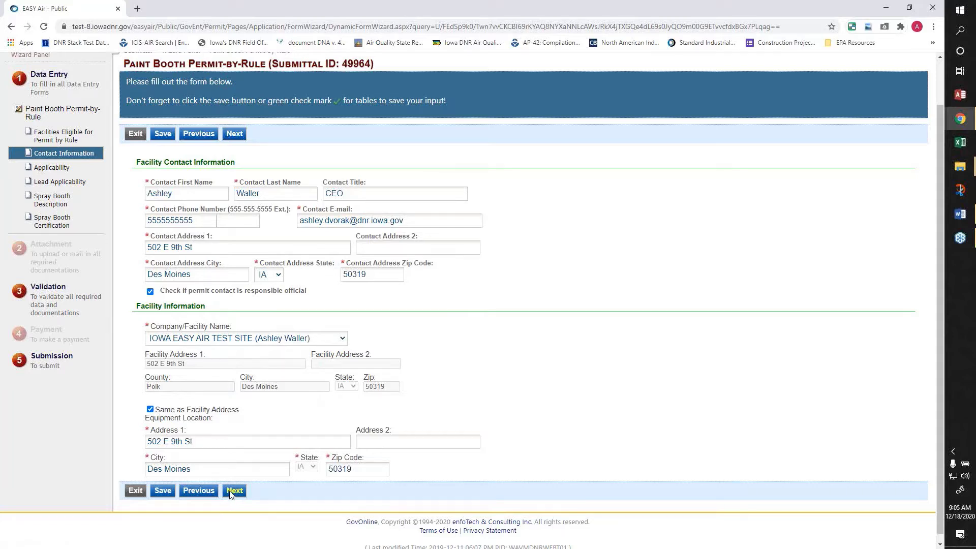
{"action": "left_click", "coordinate": [161, 492]}
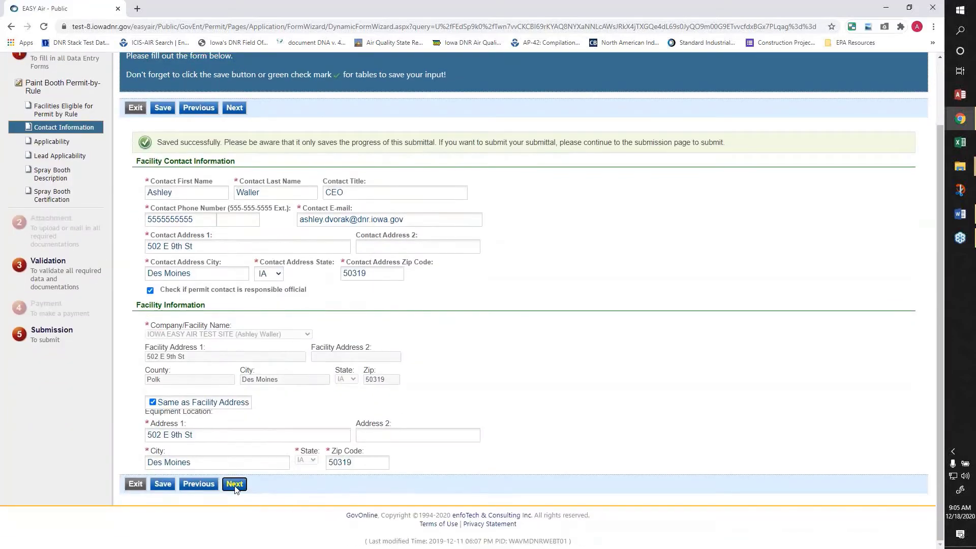
{"action": "left_click", "coordinate": [234, 486]}
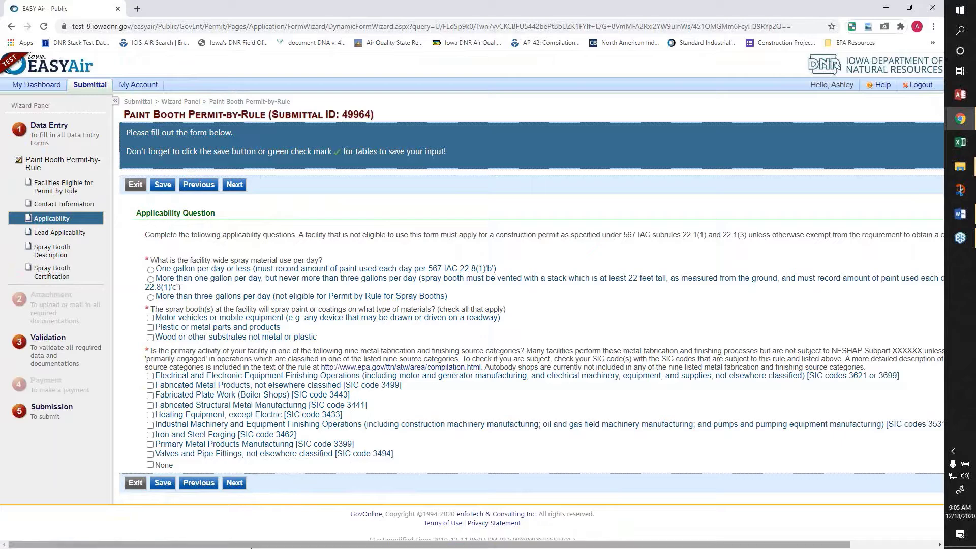
- Mark motor vehicles/mobile equipment and wood or other substrates as the coated material types
{"action": "left_click_drag", "start_coordinate": [258, 546], "coordinate": [345, 547]}
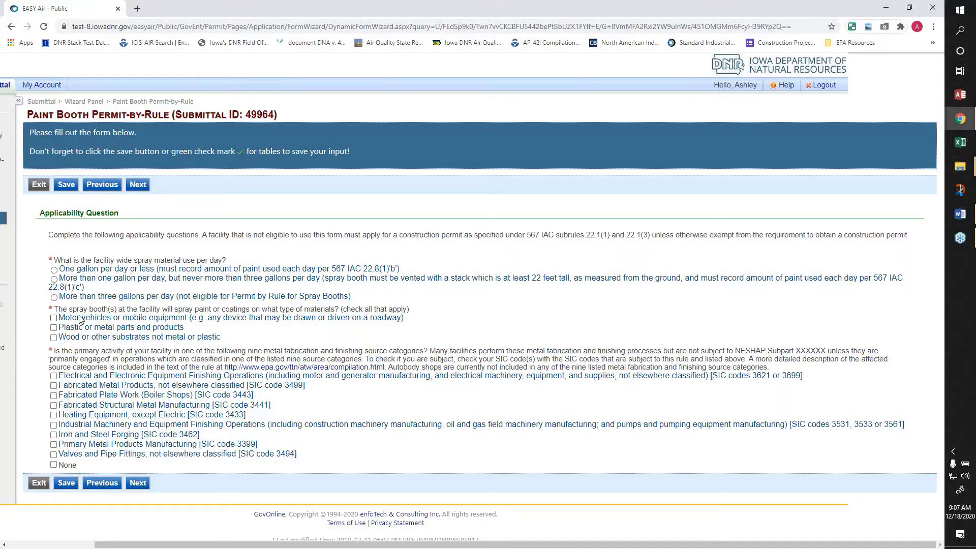
{"action": "left_click", "coordinate": [80, 319]}
{"action": "left_click", "coordinate": [54, 338]}
{"action": "left_click", "coordinate": [53, 317]}
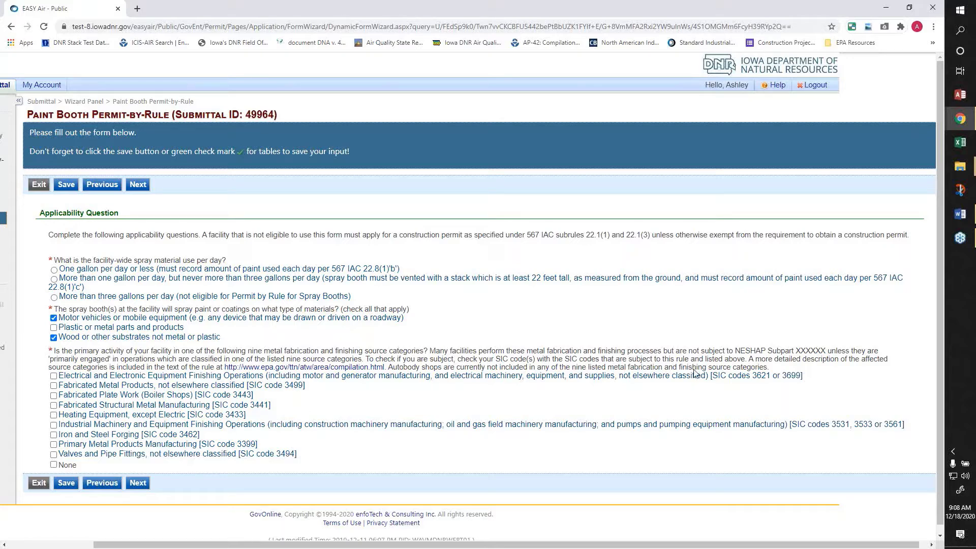
- Select Heating Equipment, except Electric (SIC 3433) as the primary metal fabrication activity
{"action": "double_click", "coordinate": [257, 386]}
{"action": "left_click_drag", "start_coordinate": [276, 389], "coordinate": [308, 389]}
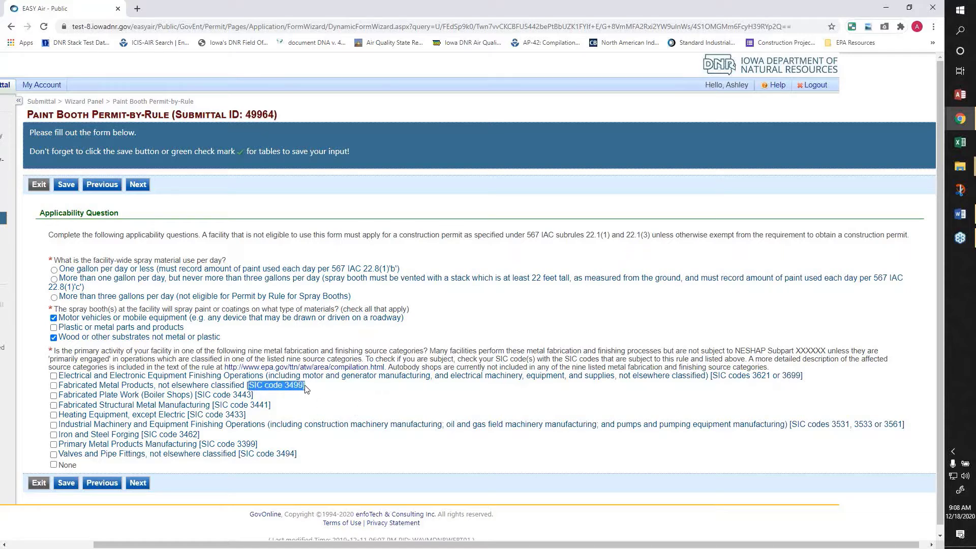
{"action": "left_click_drag", "start_coordinate": [197, 396], "coordinate": [253, 399]}
{"action": "left_click", "coordinate": [312, 415]}
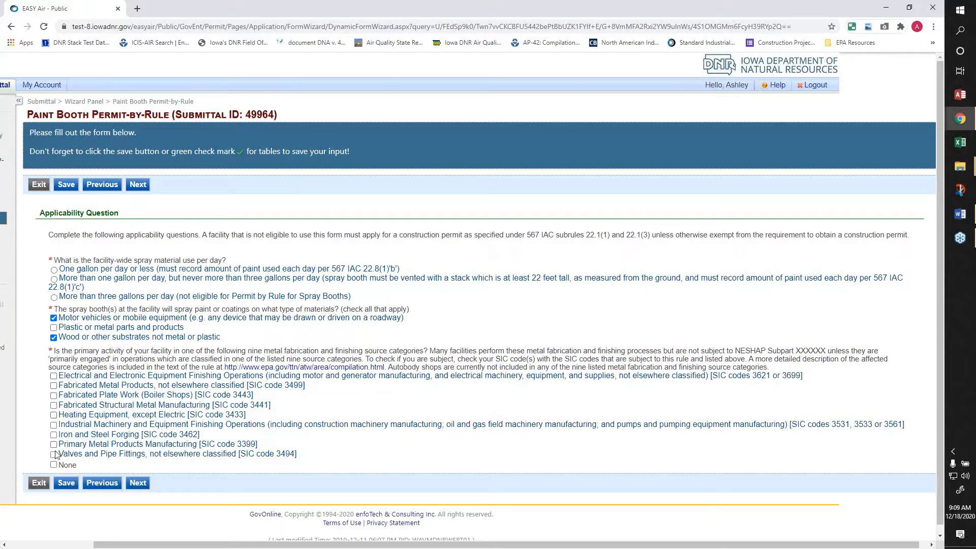
{"action": "left_click", "coordinate": [54, 415]}
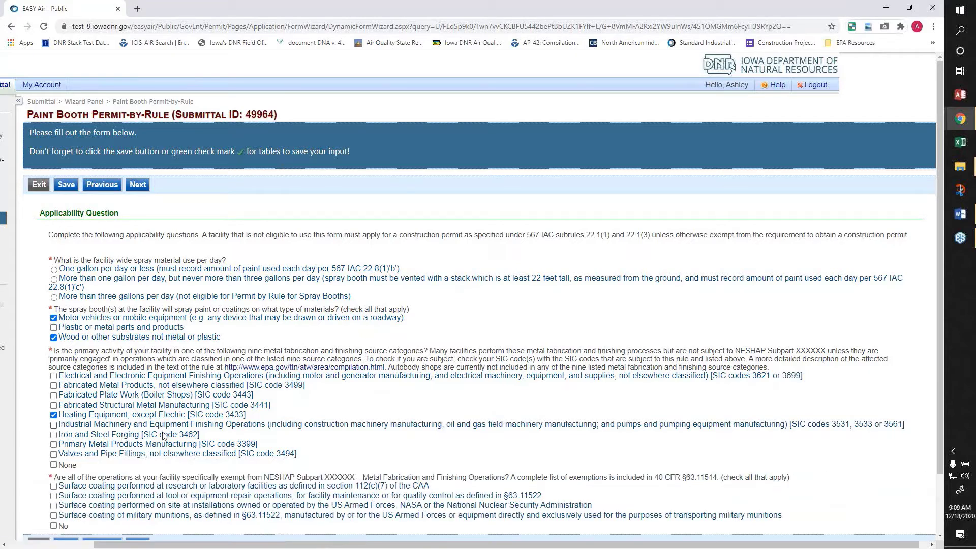
- Change the primary metal fabrication category answer to None
{"action": "scroll", "coordinate": [164, 437], "scroll_direction": "down", "scroll_amount": 2}
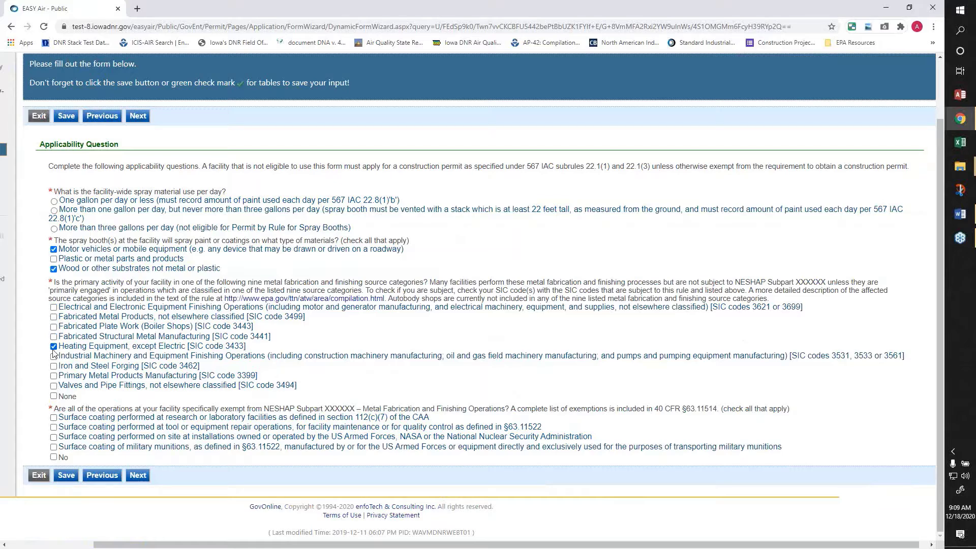
{"action": "left_click", "coordinate": [54, 397]}
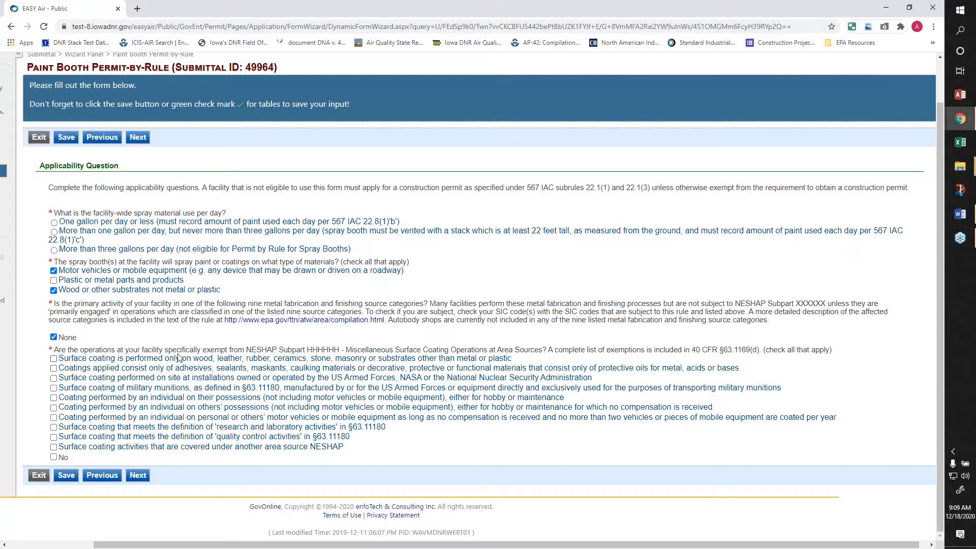
- Answer No to the NESHAP Subpart HHHHHH exemption question
{"action": "left_click", "coordinate": [54, 457]}
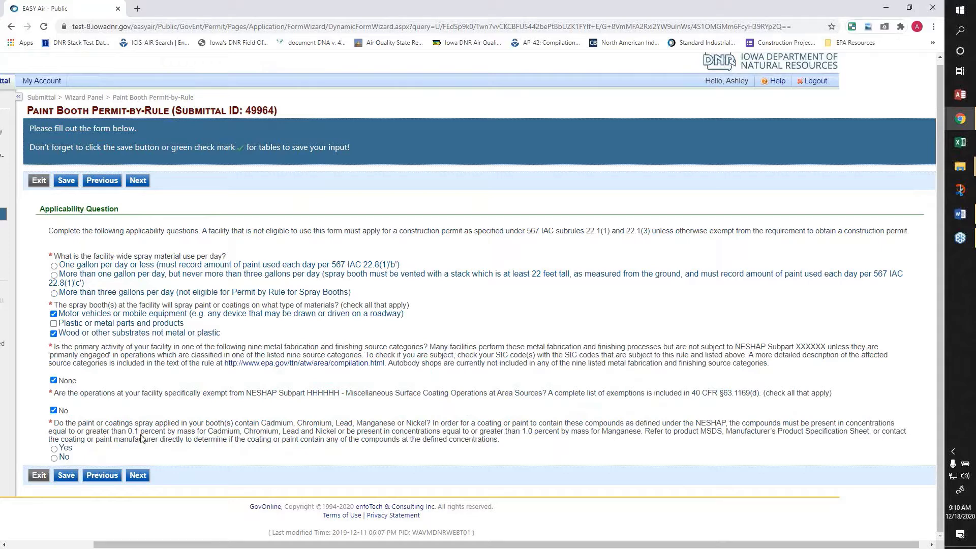
- Answer Yes to the cadmium/chromium/lead/manganese/nickel question, save, and select one gallon per day or less
{"action": "left_click", "coordinate": [54, 450]}
{"action": "scroll", "coordinate": [64, 450], "scroll_direction": "down", "scroll_amount": 3}
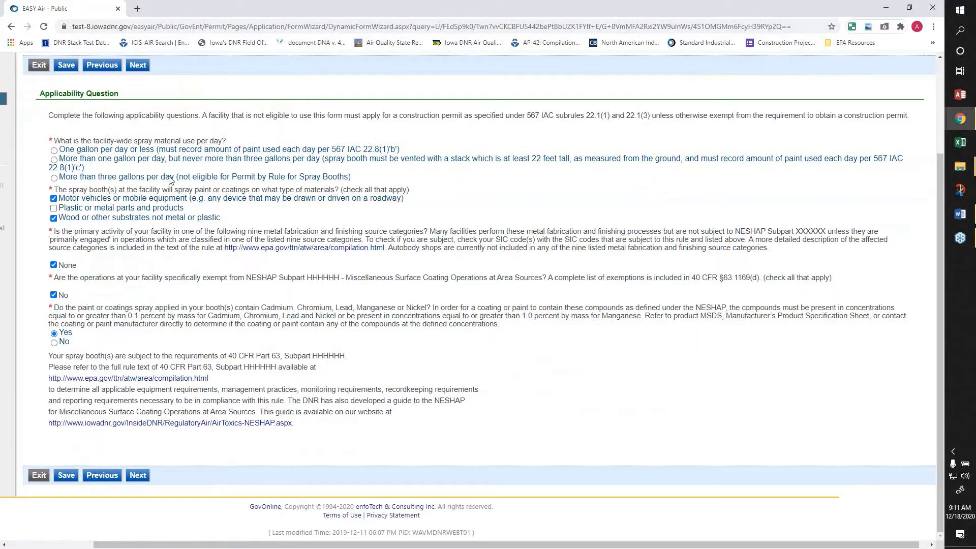
{"action": "left_click", "coordinate": [60, 344]}
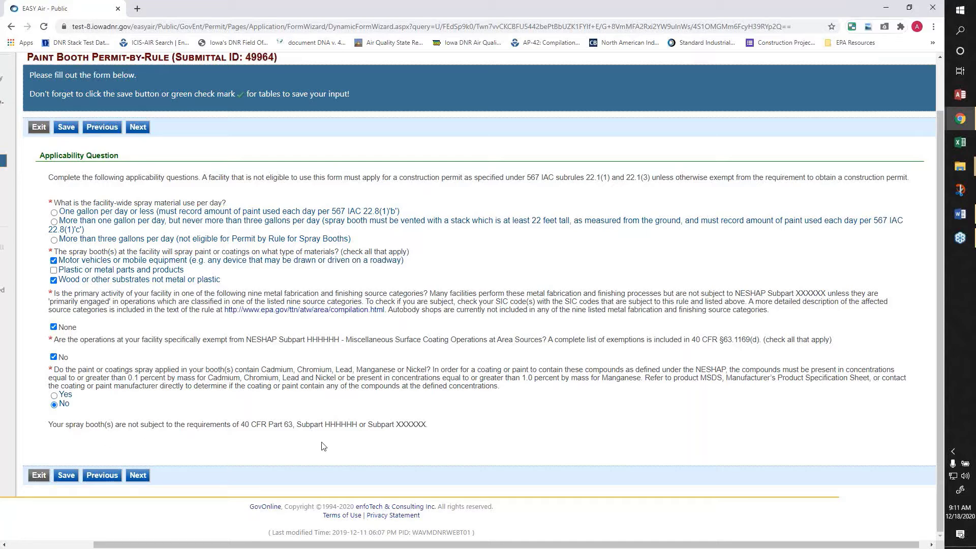
{"action": "left_click", "coordinate": [66, 396]}
{"action": "scroll", "coordinate": [141, 453], "scroll_direction": "down", "scroll_amount": 1}
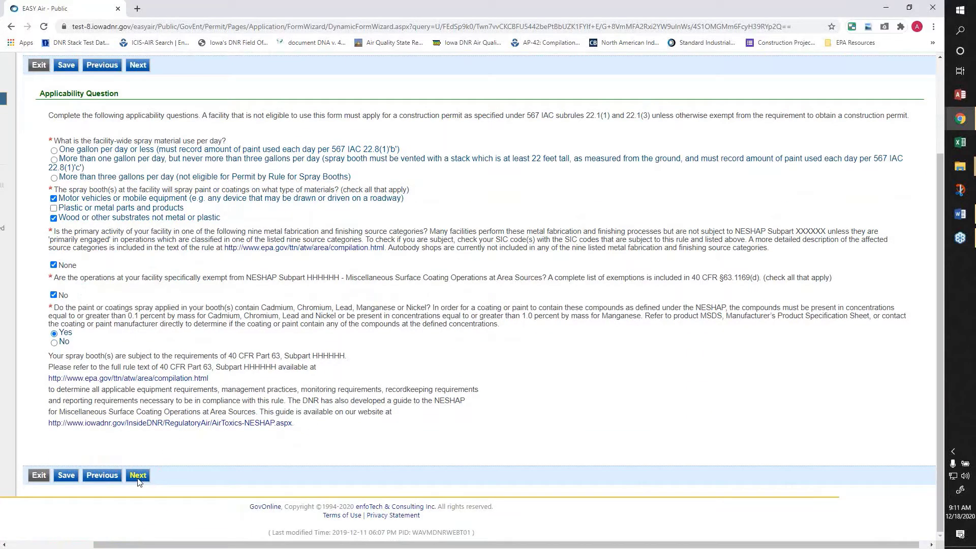
{"action": "left_click", "coordinate": [66, 476]}
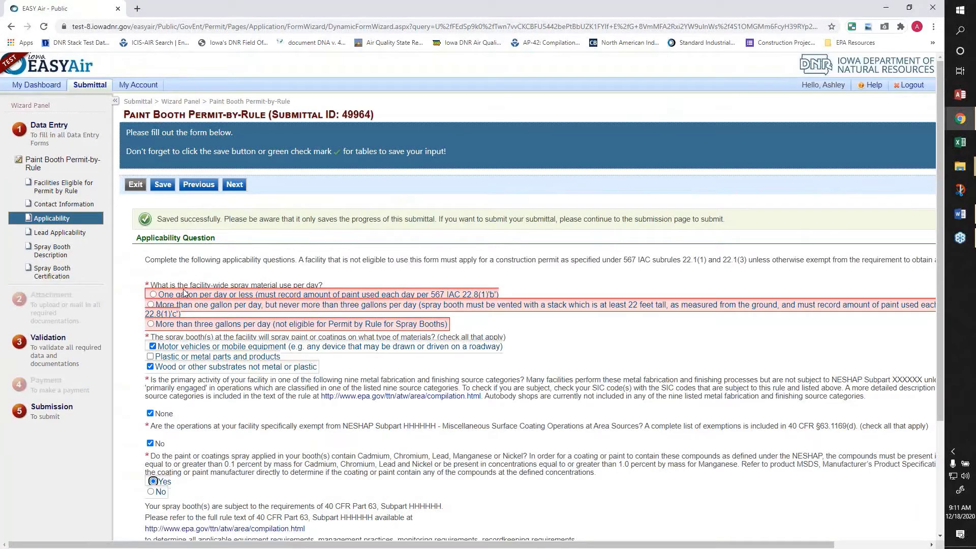
{"action": "left_click", "coordinate": [152, 295]}
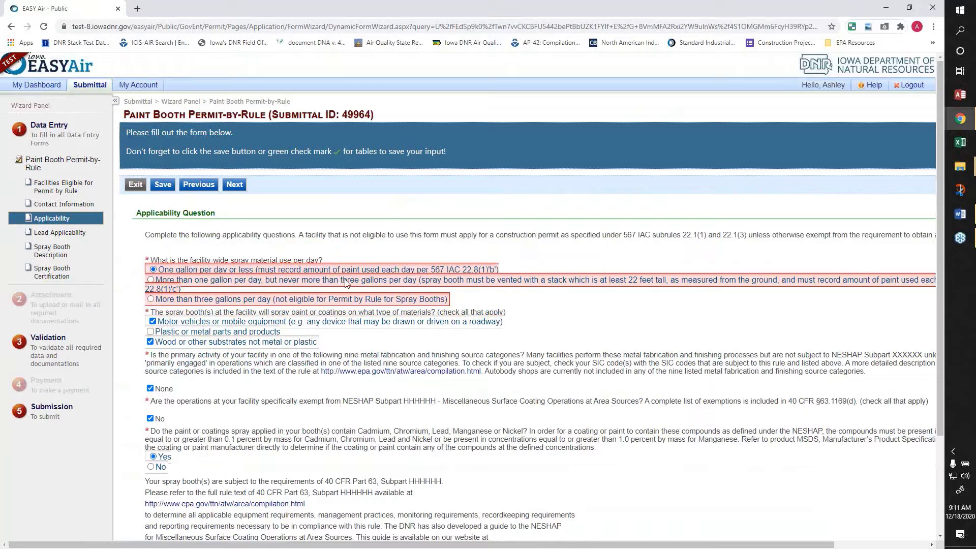
{"action": "scroll", "coordinate": [311, 331], "scroll_direction": "down", "scroll_amount": 3}
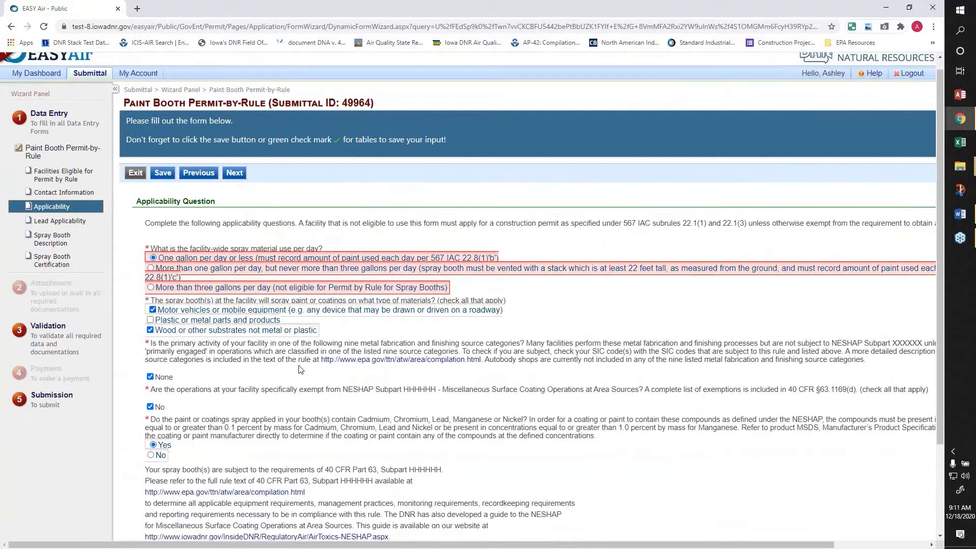
- Save the applicability answers, answer Yes on post-2013 Lead Applicability, save, and continue
{"action": "left_click", "coordinate": [162, 475]}
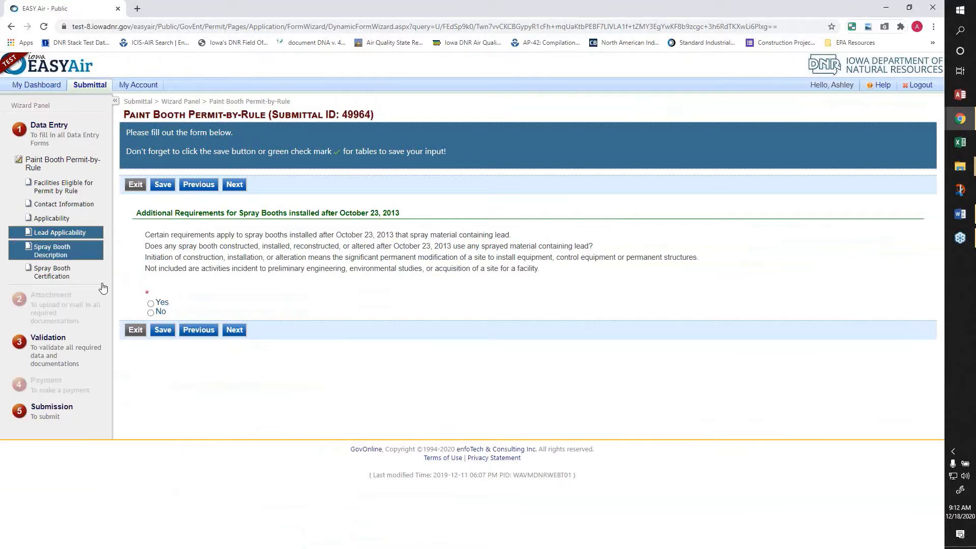
{"action": "left_click", "coordinate": [151, 303]}
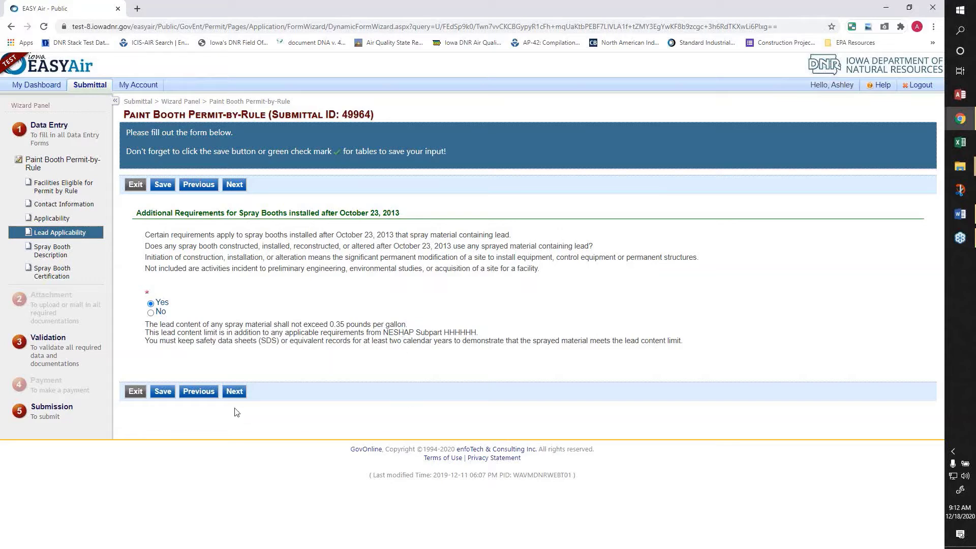
{"action": "left_click", "coordinate": [162, 396]}
{"action": "left_click", "coordinate": [236, 394]}
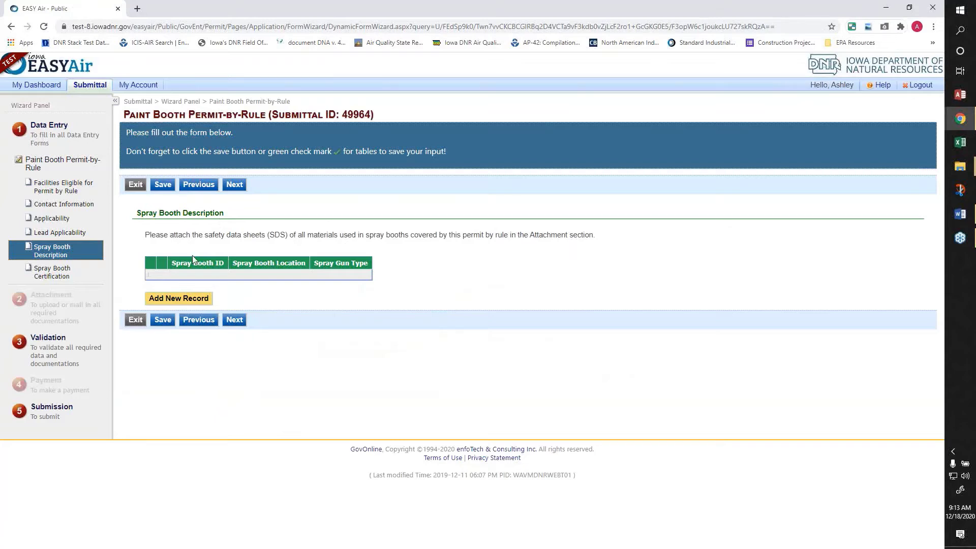
- Add spray booth Paint 1 at NW Corner with an Airless gun, then open a second booth row
{"action": "left_click", "coordinate": [171, 301]}
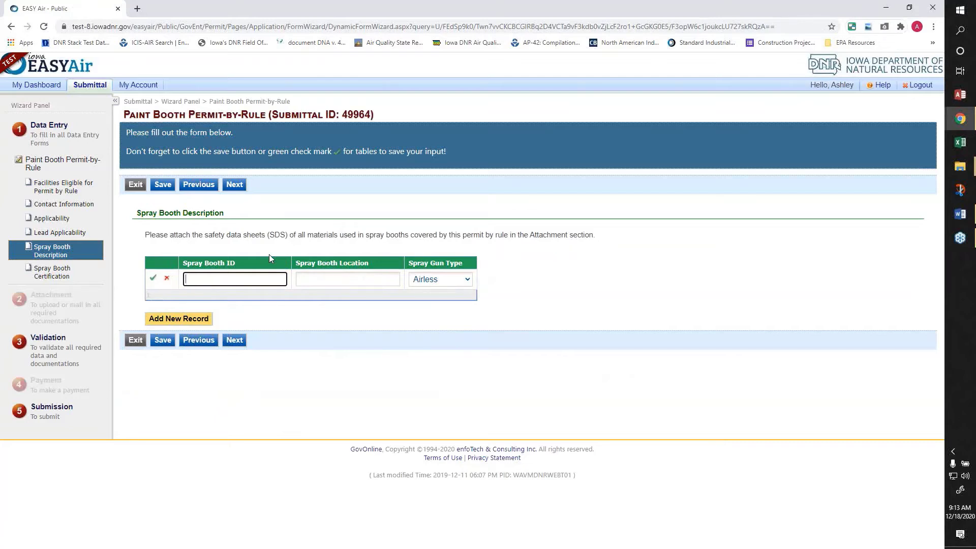
{"action": "type", "text": "Paint 1"}
{"action": "key", "text": "Tab"}
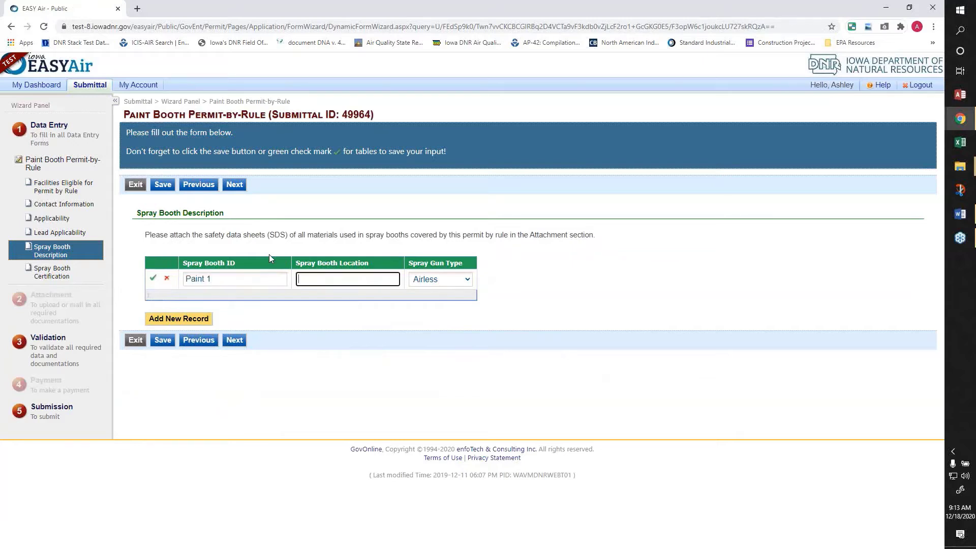
{"action": "type", "text": "NW Corner"}
{"action": "left_click", "coordinate": [450, 284]}
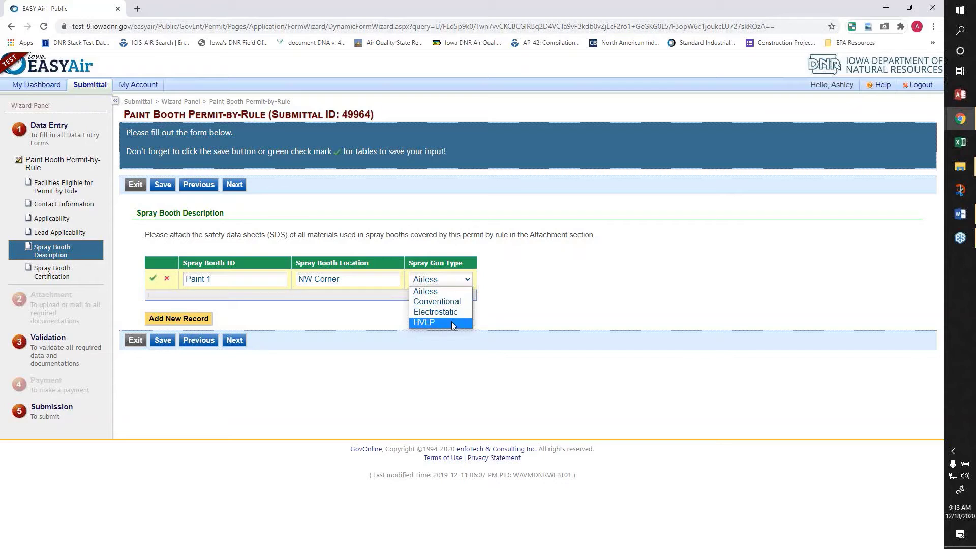
{"action": "left_click", "coordinate": [454, 293]}
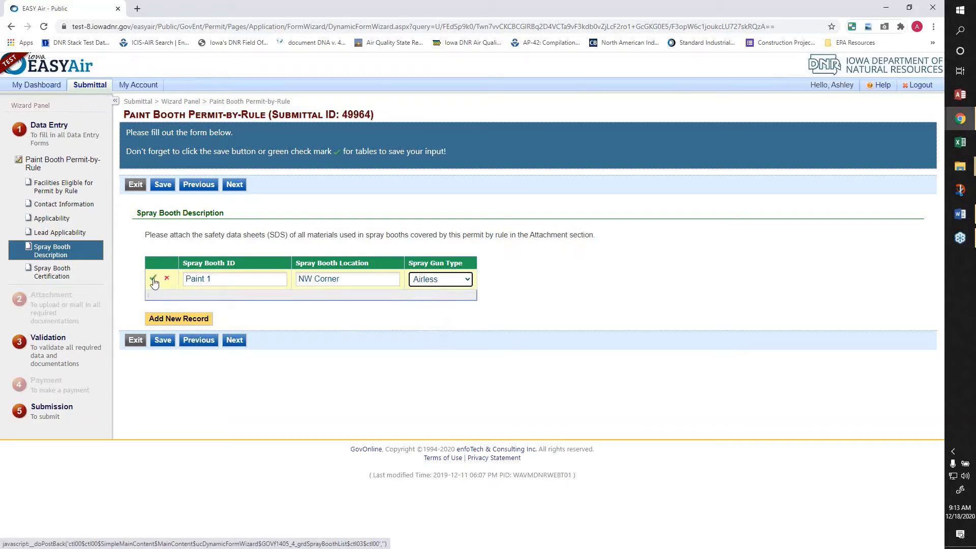
{"action": "left_click", "coordinate": [153, 279]}
{"action": "left_click", "coordinate": [208, 314]}
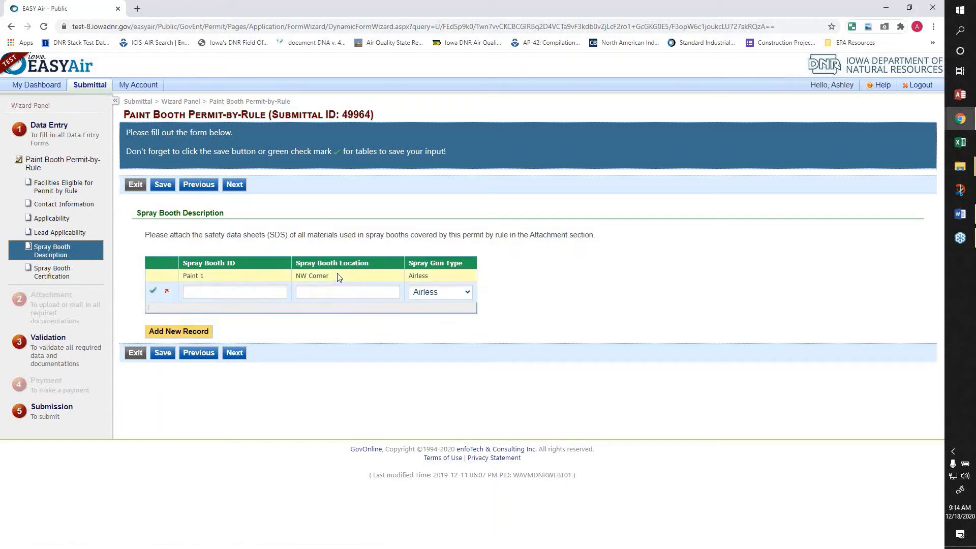
- Add booth Paint 2 in the SE Corner with Electrostatic spray guns and save
{"action": "left_click", "coordinate": [250, 291]}
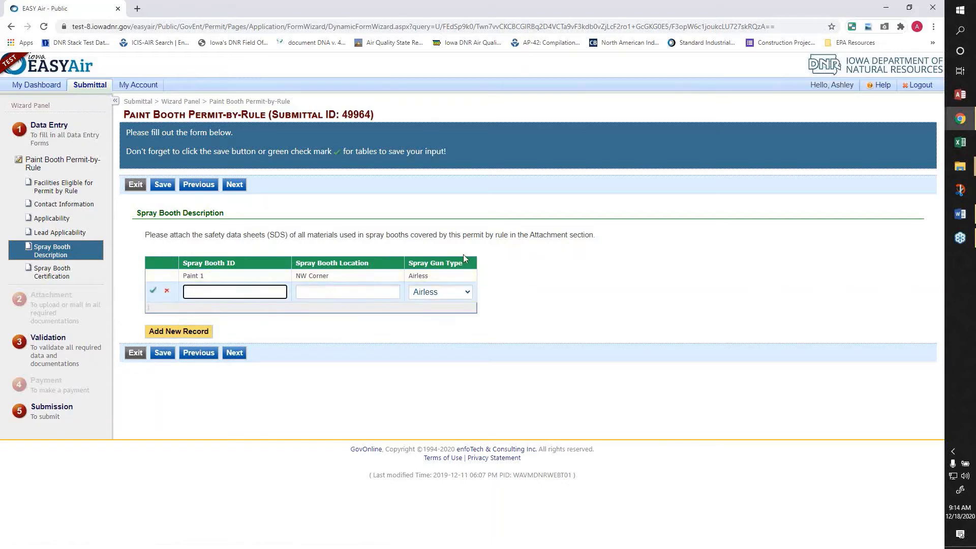
{"action": "type", "text": "Paint 2"}
{"action": "key", "text": "Tab"}
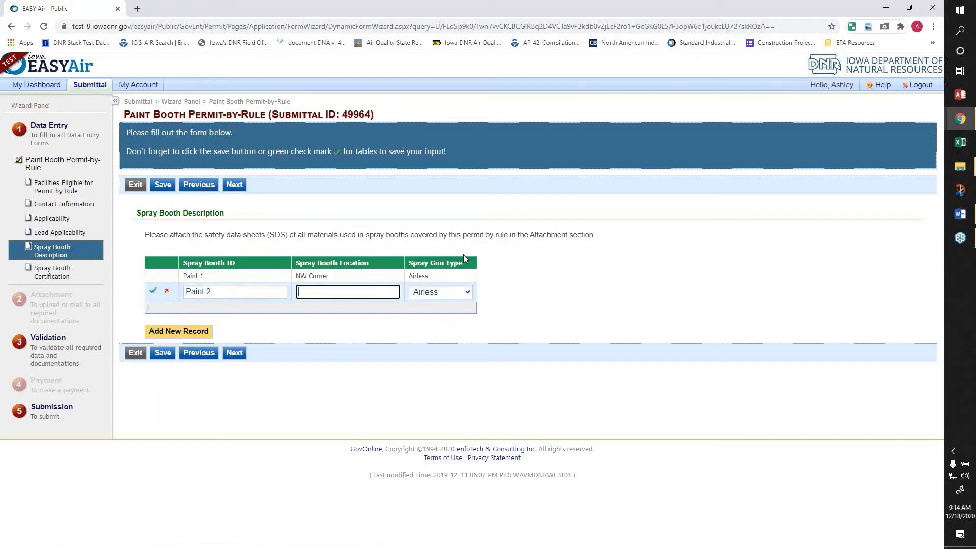
{"action": "type", "text": "SE Corner"}
{"action": "left_click", "coordinate": [452, 292]}
{"action": "left_click", "coordinate": [440, 325]}
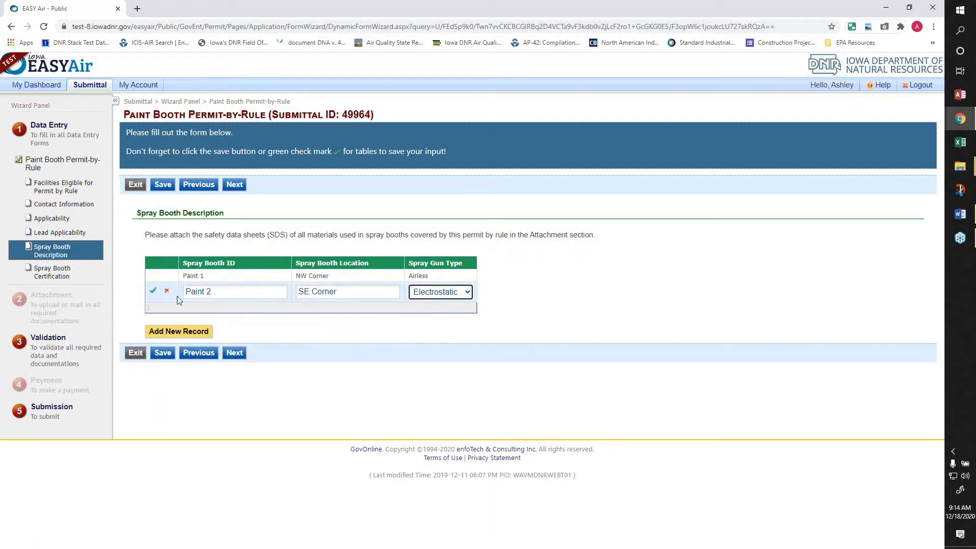
{"action": "left_click", "coordinate": [153, 293]}
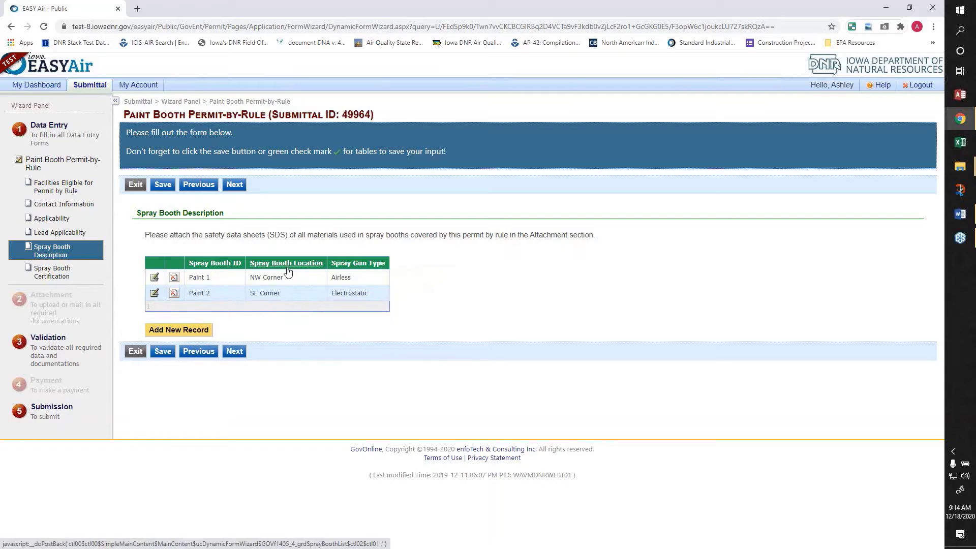
{"action": "left_click", "coordinate": [163, 356]}
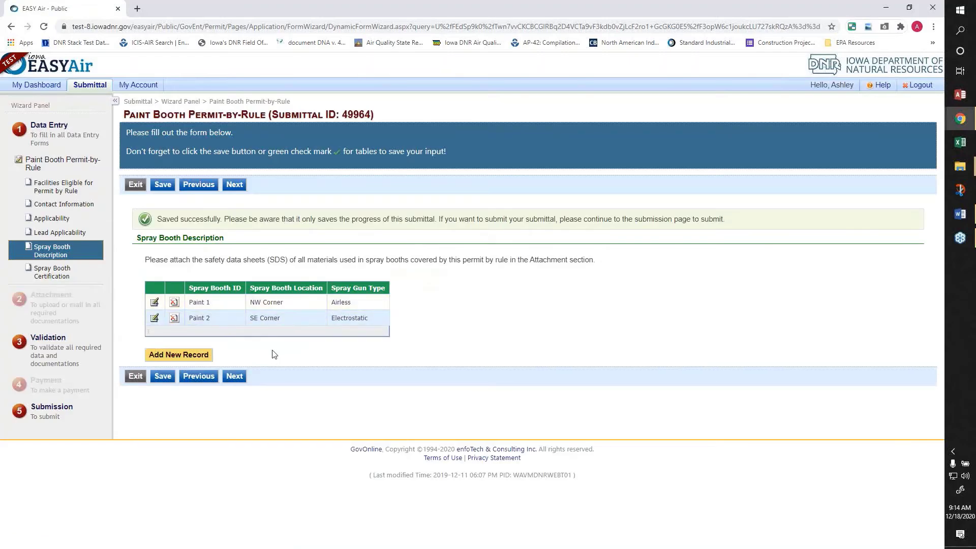
- On Spray Booth Certification, certify permit-by-rule compliance and no coatings with the listed metals
{"action": "left_click", "coordinate": [235, 379]}
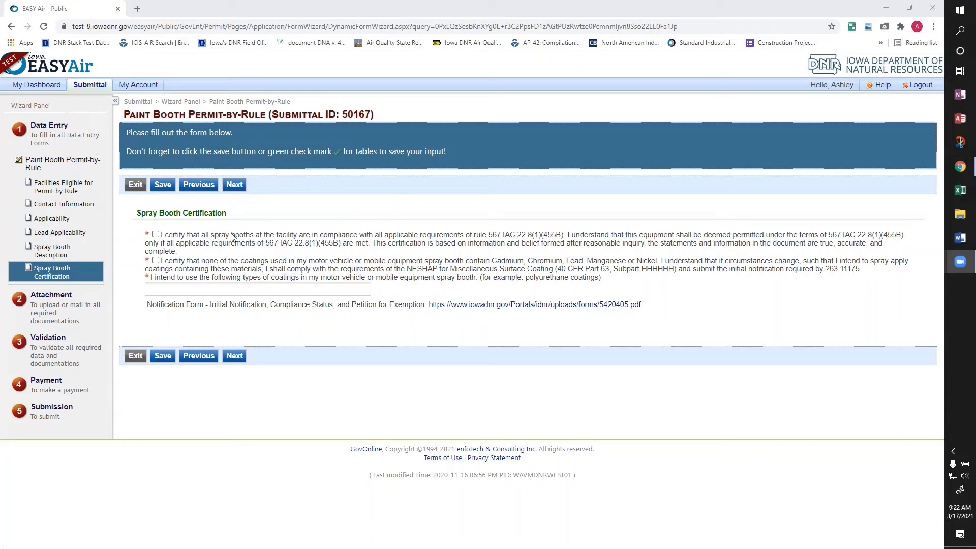
{"action": "left_click", "coordinate": [156, 236]}
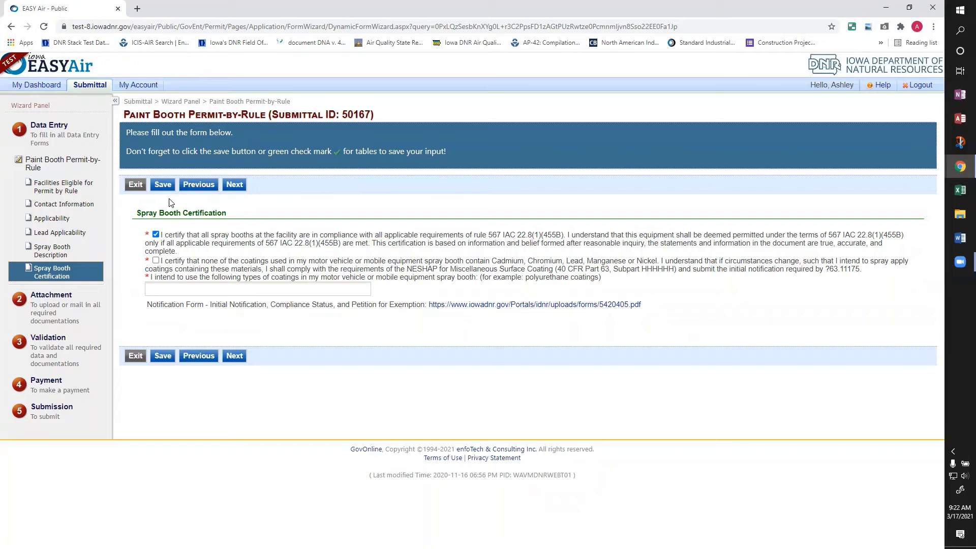
{"action": "left_click", "coordinate": [156, 260]}
- Enter 'Water based coatings' as the coating types intended for the booth
{"action": "left_click", "coordinate": [173, 289]}
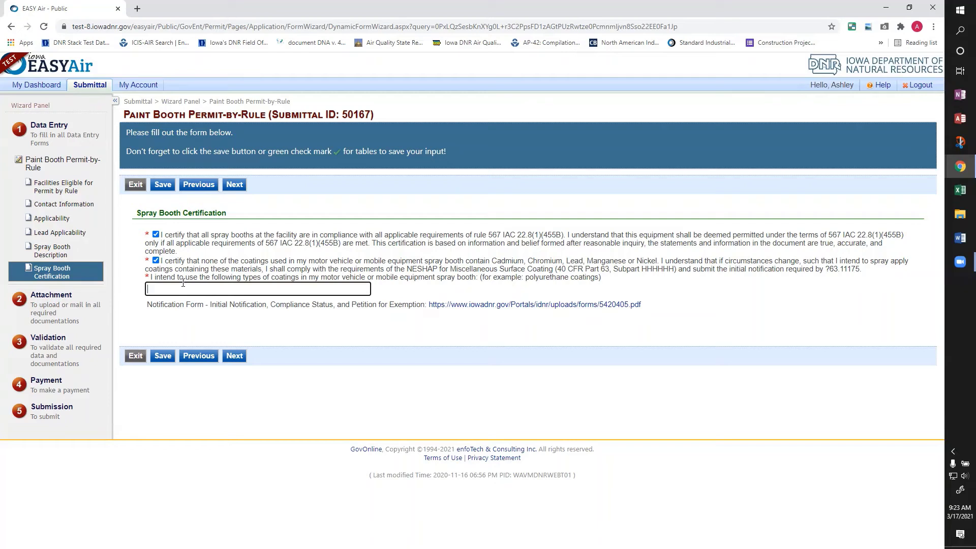
{"action": "type", "text": "Water based coatings"}
- Save the certification and attachment pages, then proceed to the Validation review
{"action": "left_click", "coordinate": [169, 360]}
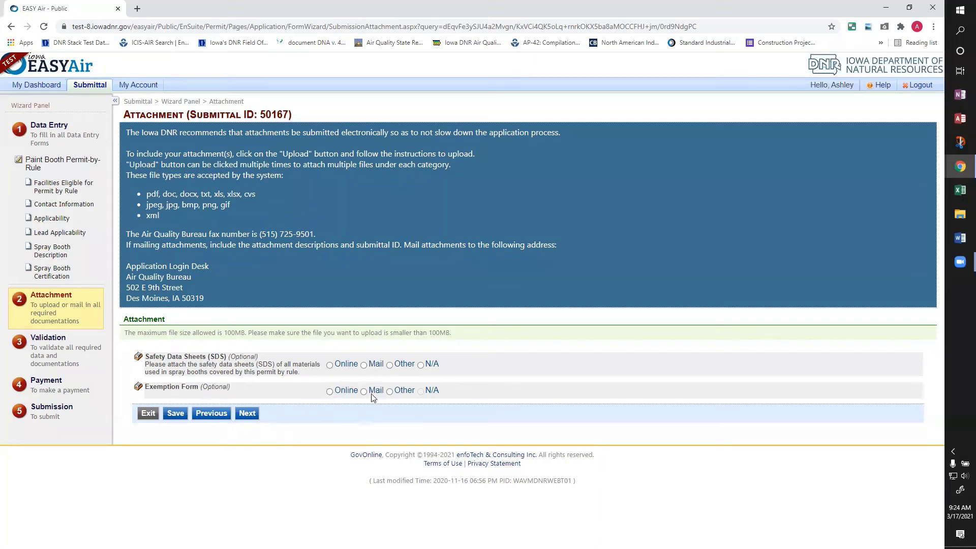
{"action": "left_click", "coordinate": [173, 417]}
{"action": "left_click", "coordinate": [247, 440]}
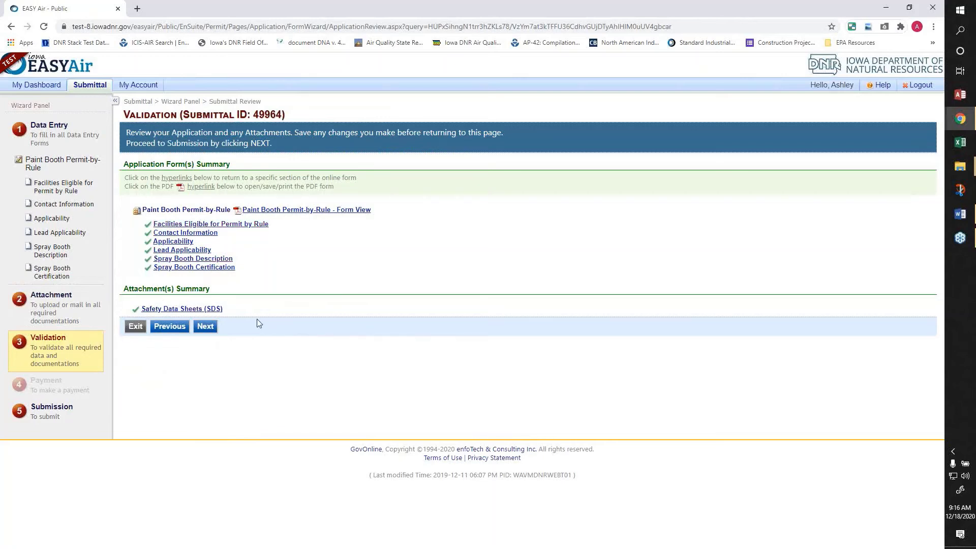
- Advance from the Validation review to the Payment step with the $100.00 fee
{"action": "mouse_move", "coordinate": [149, 235]}
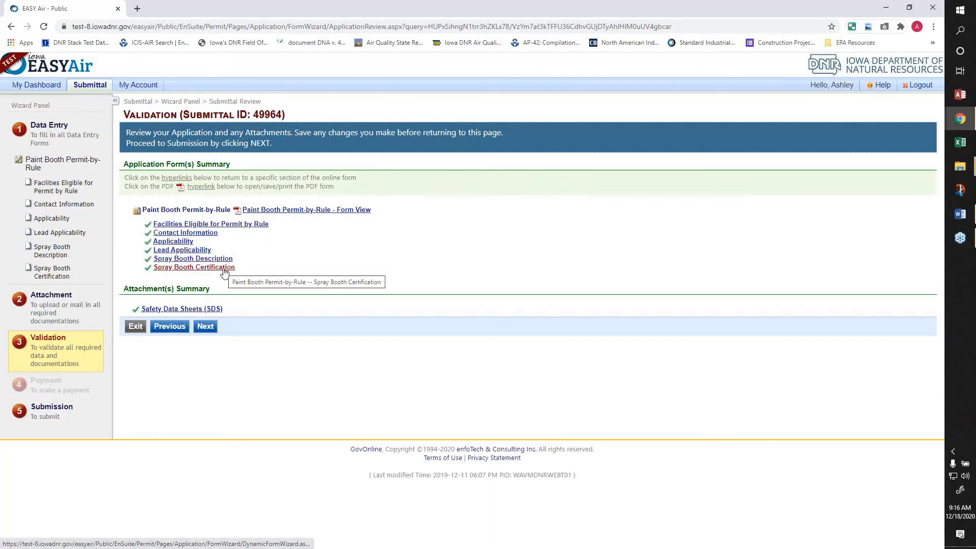
{"action": "left_click", "coordinate": [206, 327]}
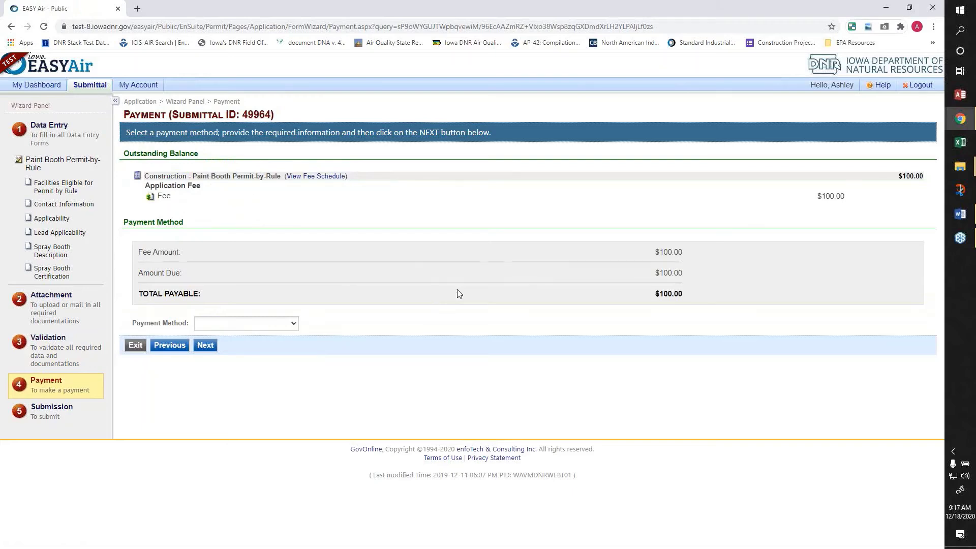
- Choose Credit Card as the $100.00 fee payment method, replacing the initial Check choice
{"action": "left_click", "coordinate": [285, 327]}
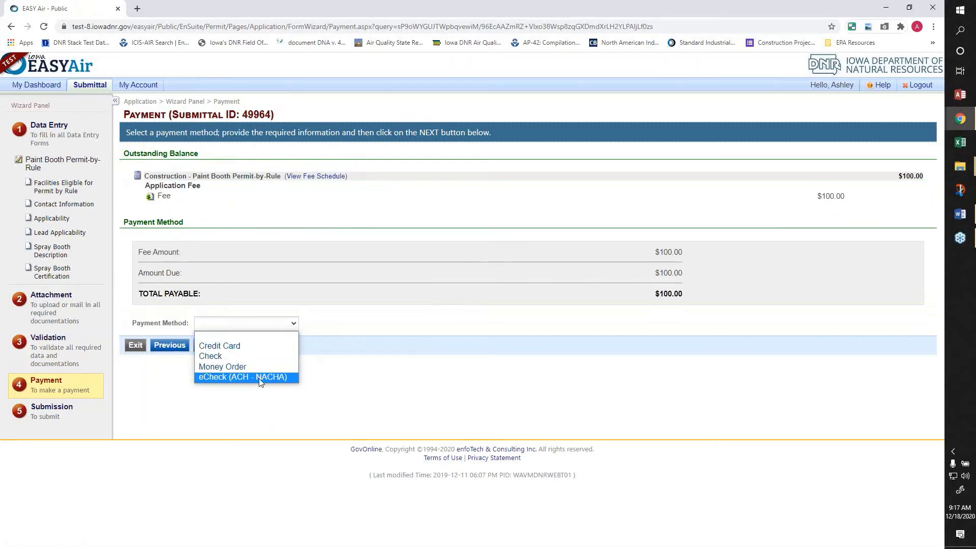
{"action": "left_click", "coordinate": [255, 357]}
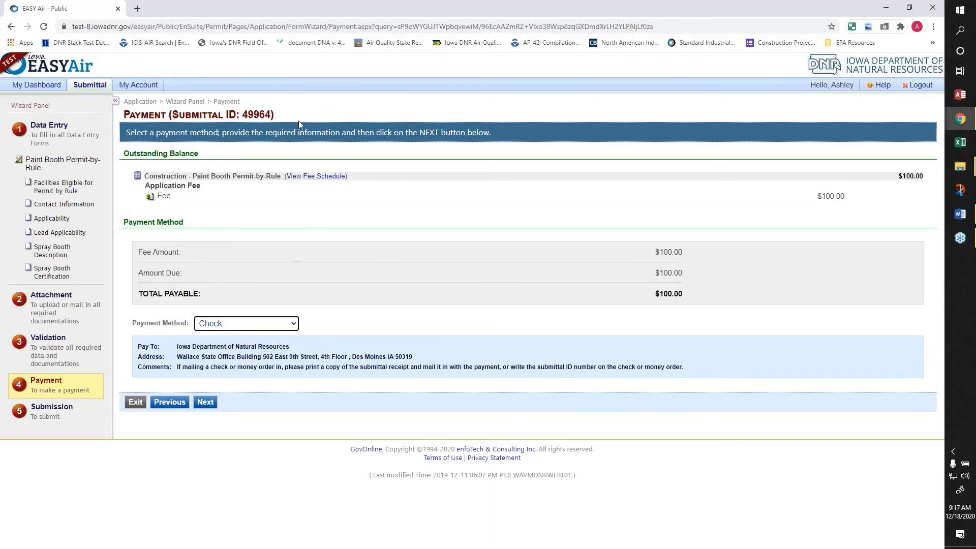
{"action": "left_click_drag", "start_coordinate": [172, 114], "coordinate": [277, 115]}
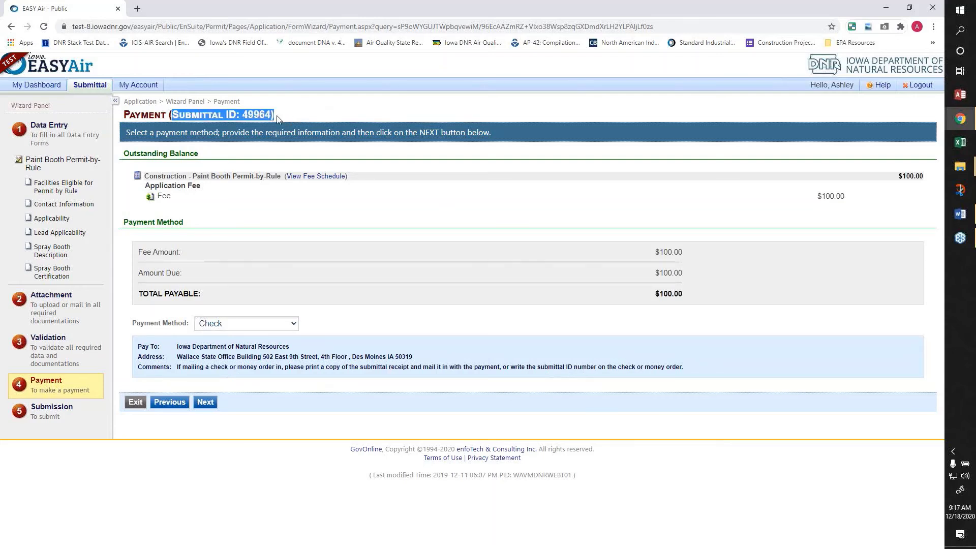
{"action": "left_click", "coordinate": [305, 110]}
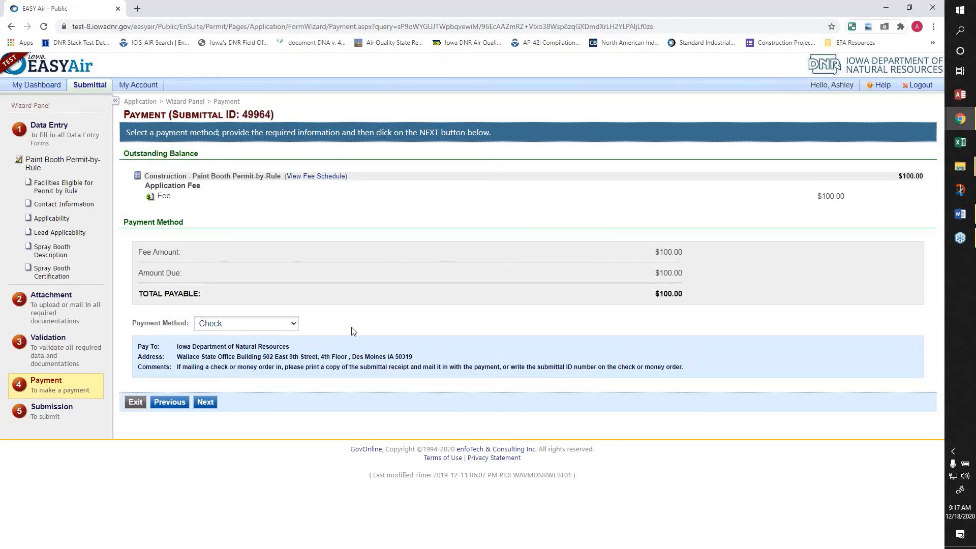
{"action": "left_click", "coordinate": [263, 328]}
{"action": "left_click", "coordinate": [252, 343]}
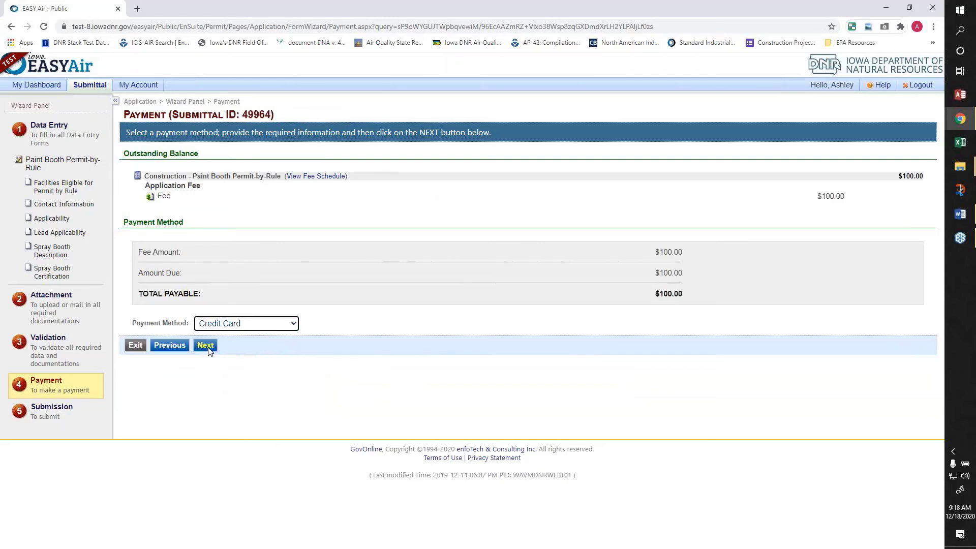
- Certify the submission, enter the security answer and PIN, and submit for payment
{"action": "left_click", "coordinate": [207, 348]}
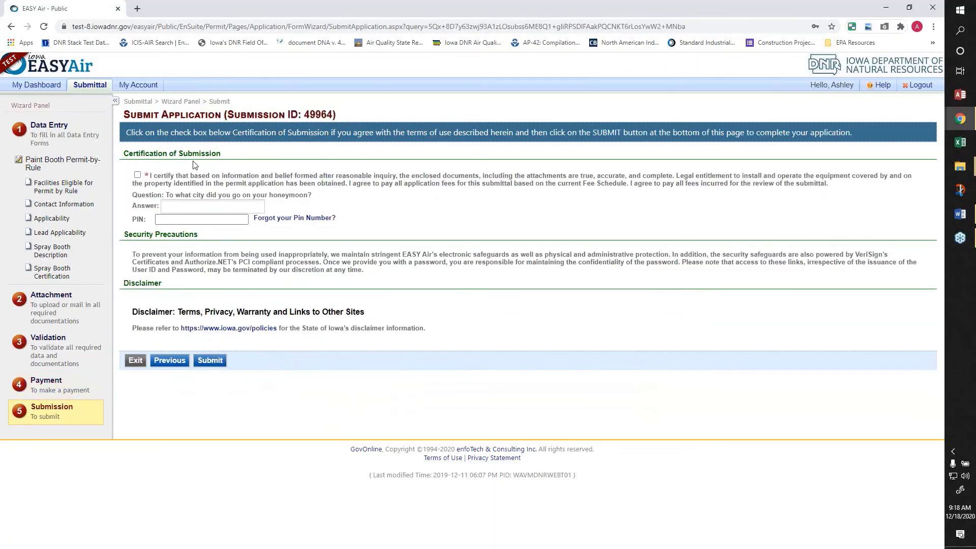
{"action": "left_click", "coordinate": [138, 175]}
{"action": "left_click", "coordinate": [185, 206]}
{"action": "type", "text": "h"}
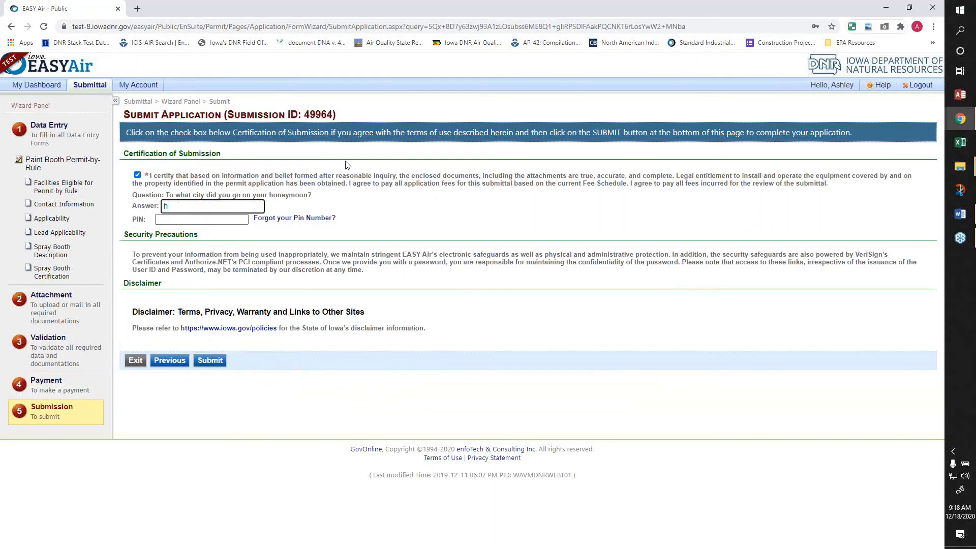
{"action": "key", "text": "Tab"}
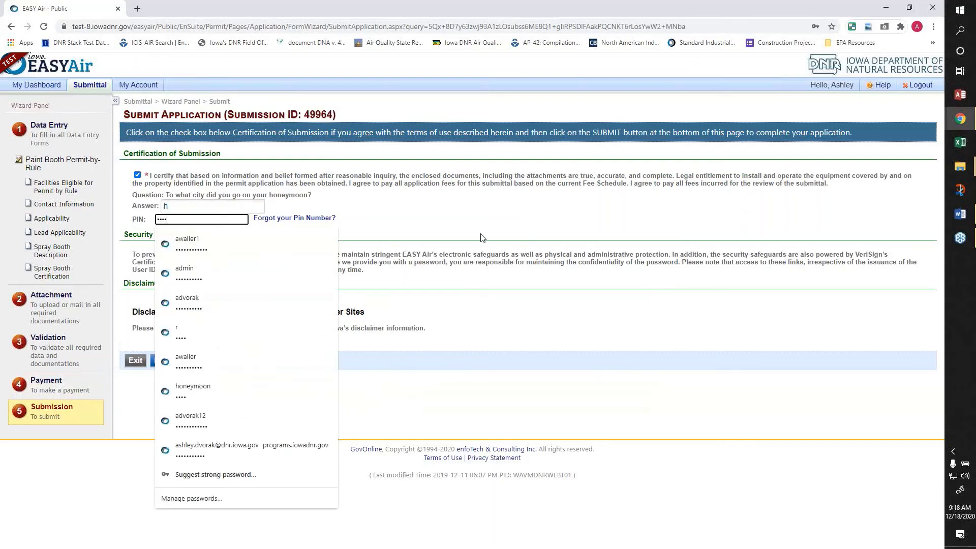
{"action": "triple_click", "coordinate": [463, 226]}
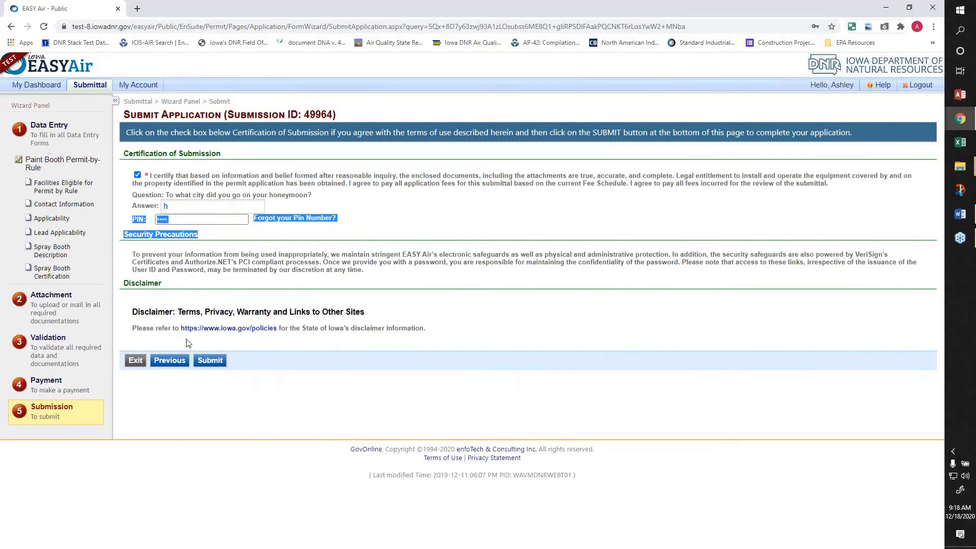
{"action": "left_click", "coordinate": [208, 360]}
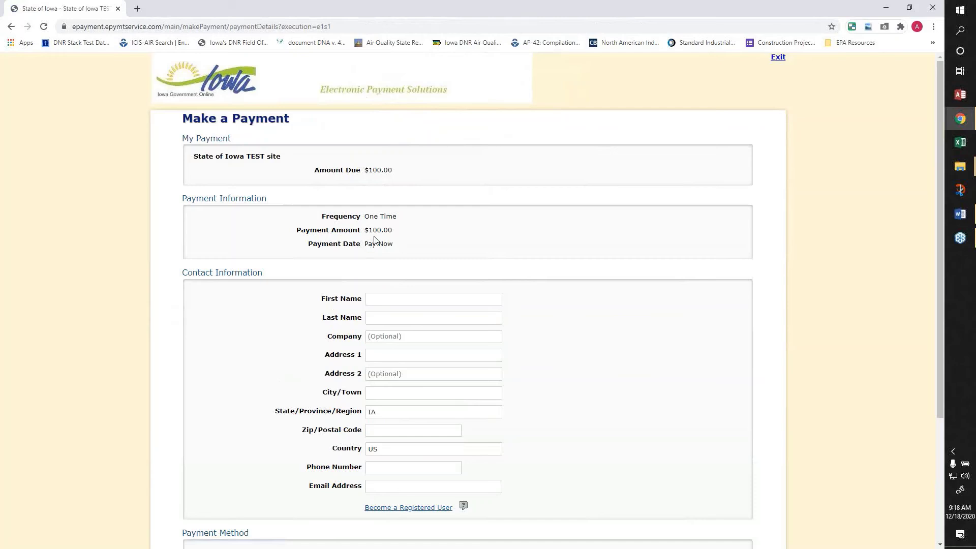
- Fill in the payer's first and last name using the autocomplete suggestions
{"action": "left_click", "coordinate": [397, 296]}
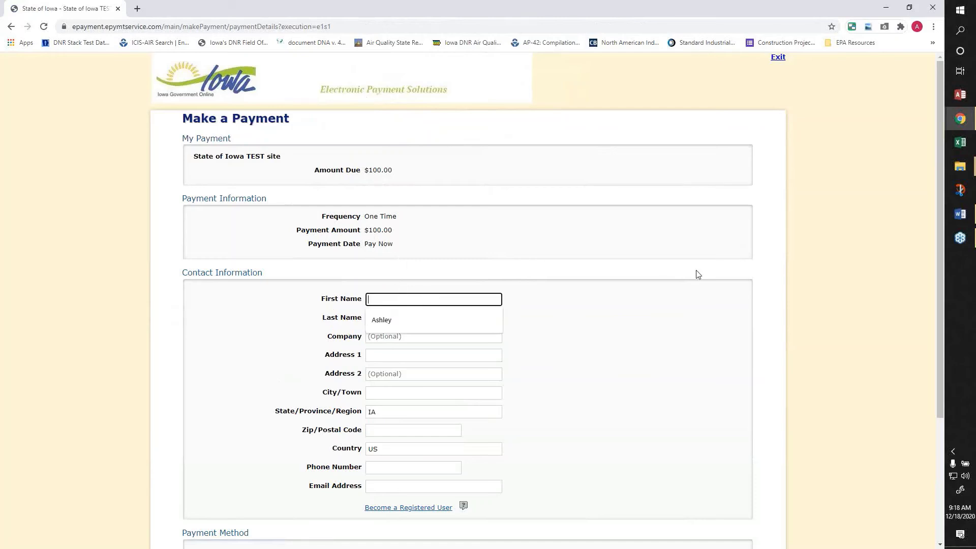
{"action": "type", "text": "A"}
{"action": "key", "text": "Down"}
{"action": "key", "text": "Return"}
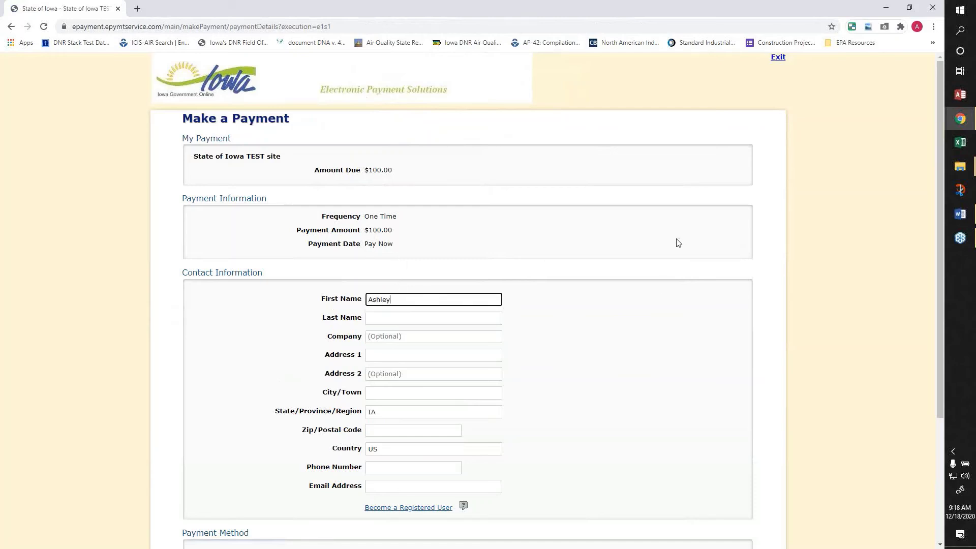
{"action": "left_click", "coordinate": [456, 317]}
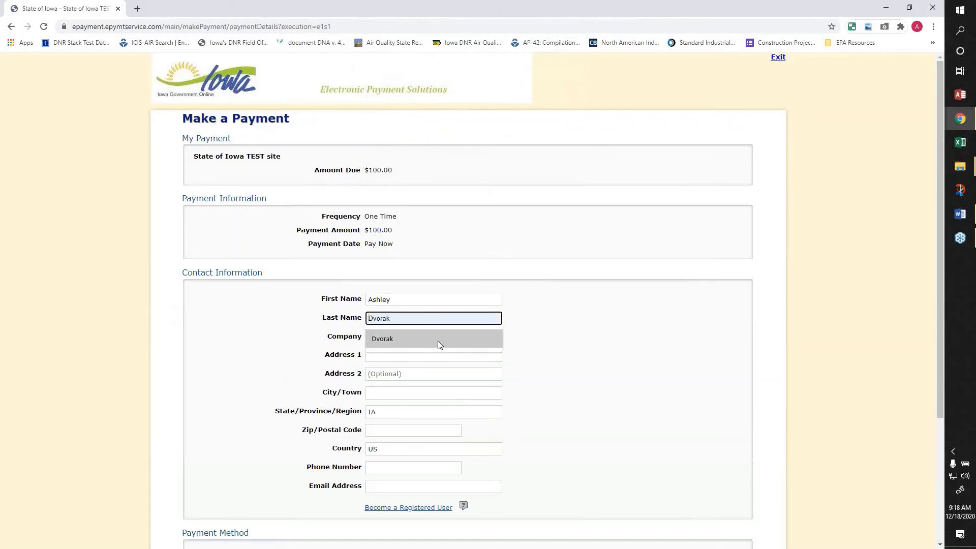
{"action": "left_click", "coordinate": [438, 341]}
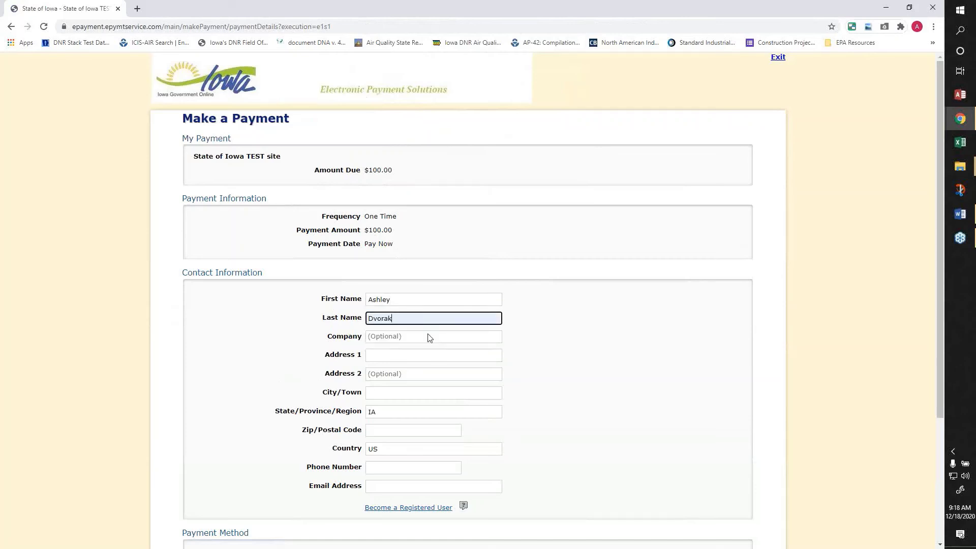
- Enter the payer's street address, city and zip code
{"action": "left_click", "coordinate": [406, 355]}
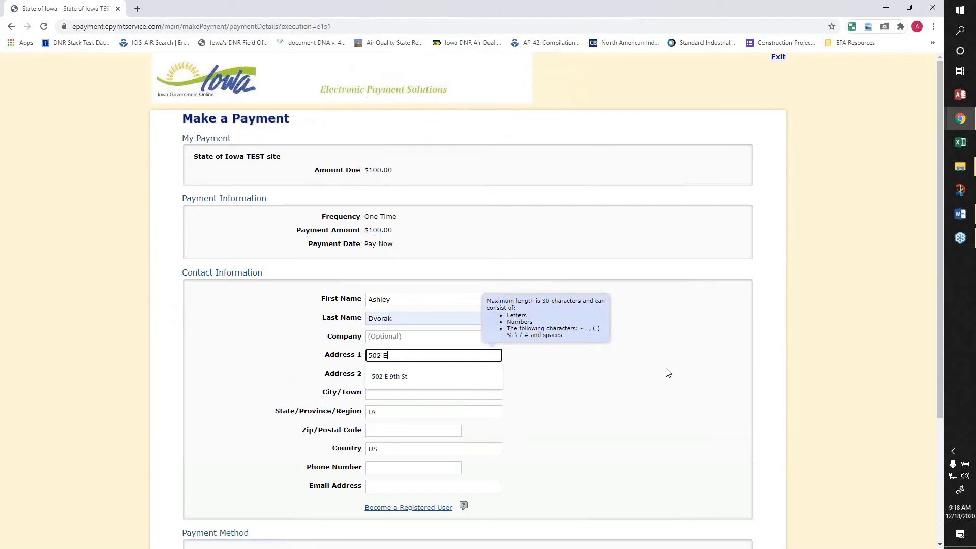
{"action": "type", "text": "502 E 9th St"}
{"action": "left_click", "coordinate": [437, 392]}
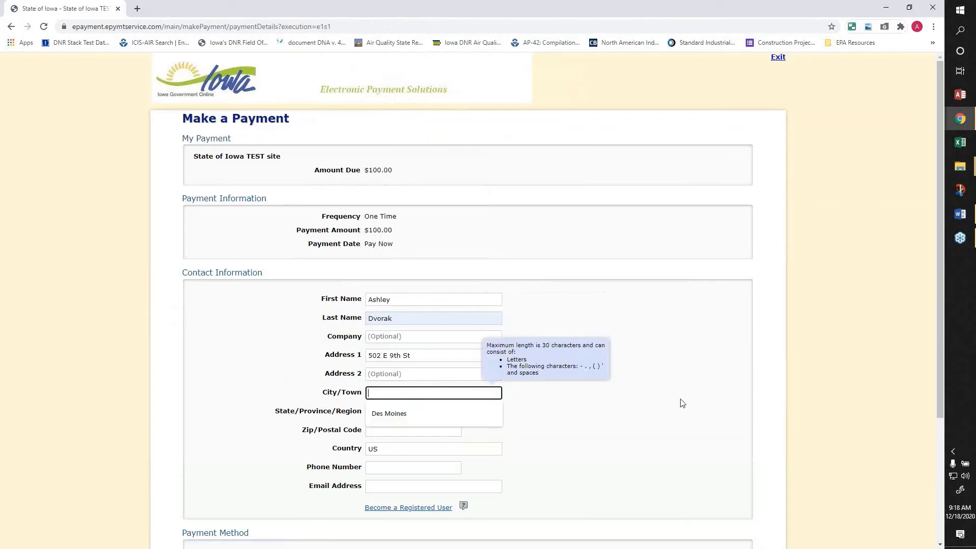
{"action": "key", "text": "Down"}
{"action": "key", "text": "Return"}
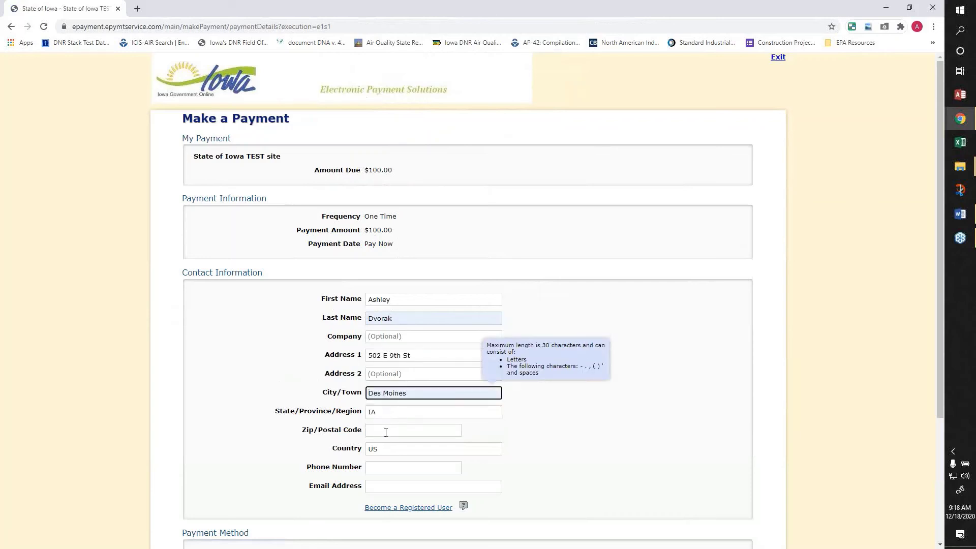
{"action": "left_click", "coordinate": [386, 432]}
{"action": "type", "text": "5031"}
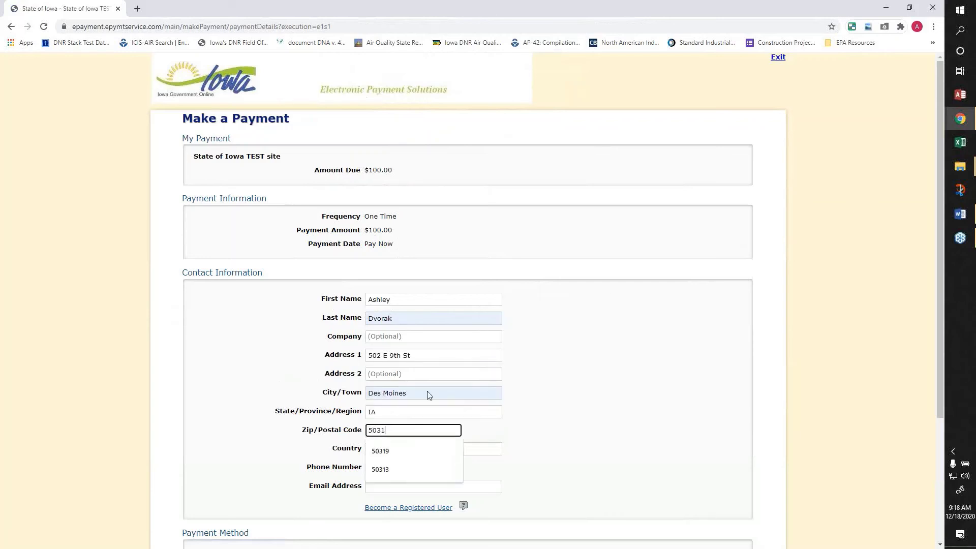
{"action": "key", "text": "Down"}
{"action": "key", "text": "Return"}
- Complete the payer's phone number and e-mail address
{"action": "left_click", "coordinate": [426, 470]}
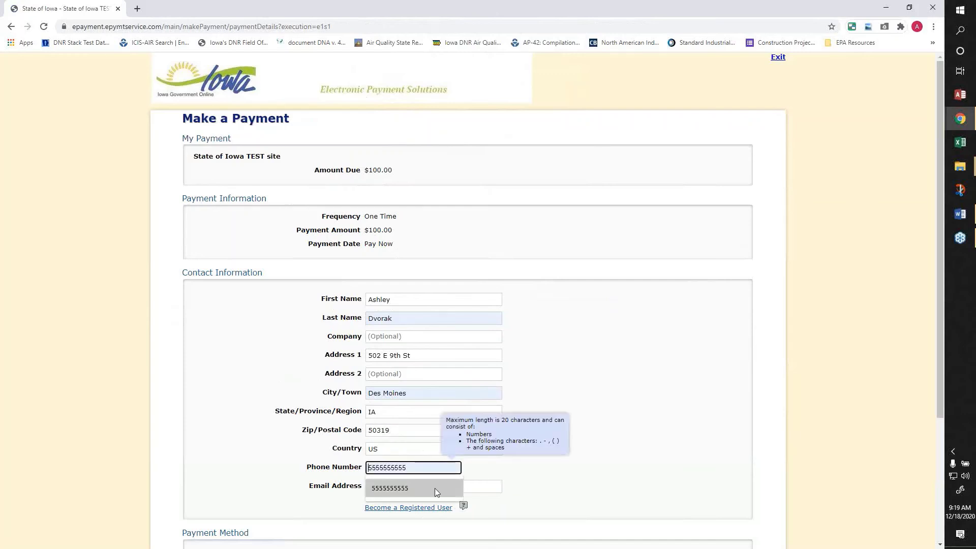
{"action": "left_click", "coordinate": [435, 488]}
{"action": "left_click", "coordinate": [470, 487]}
{"action": "left_click", "coordinate": [447, 507]}
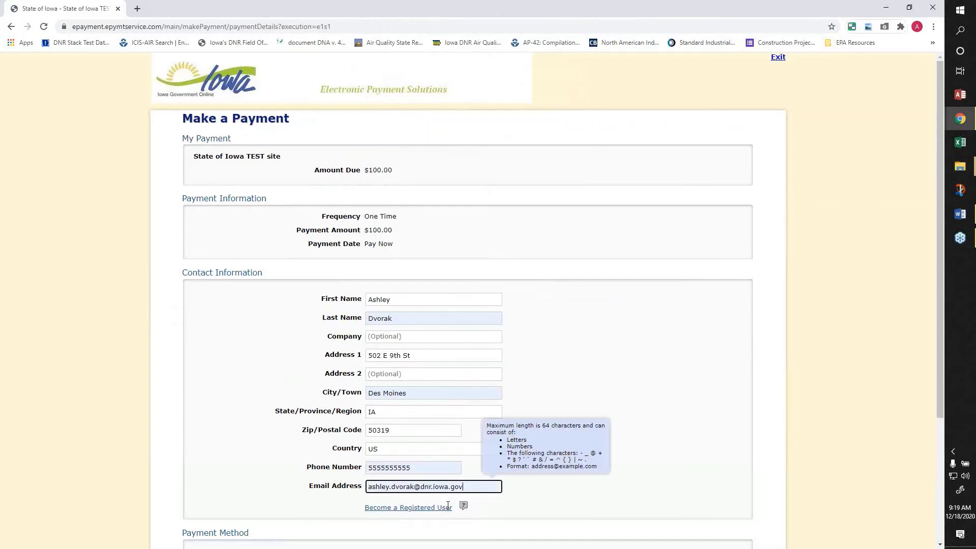
{"action": "left_click", "coordinate": [598, 491]}
{"action": "scroll", "coordinate": [574, 418], "scroll_direction": "down", "scroll_amount": 3}
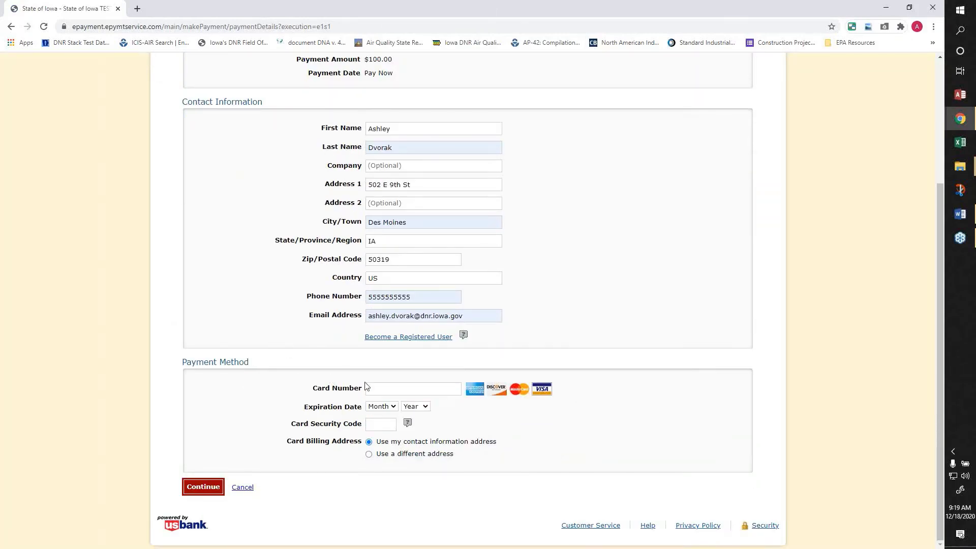
- Enter the card number, an 04/2024 expiration date and the card security code
{"action": "left_click", "coordinate": [376, 388]}
{"action": "type", "text": "4111"}
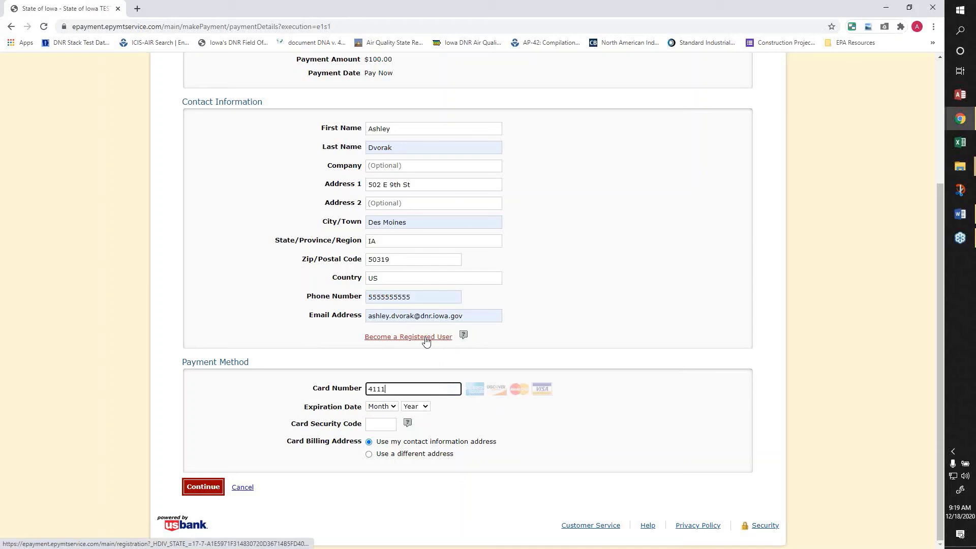
{"action": "type", "text": "111111111111"}
{"action": "left_click", "coordinate": [382, 407]}
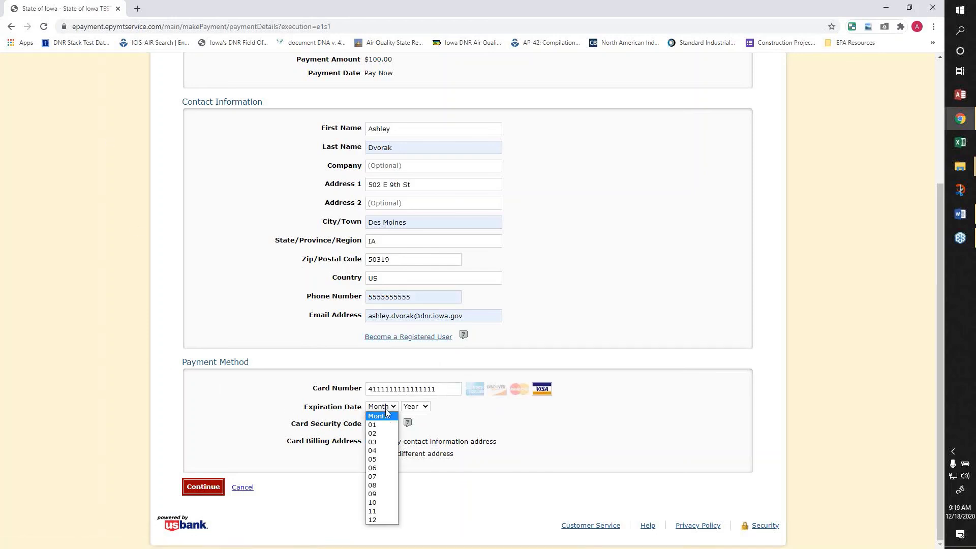
{"action": "left_click", "coordinate": [381, 449]}
{"action": "left_click", "coordinate": [423, 407]}
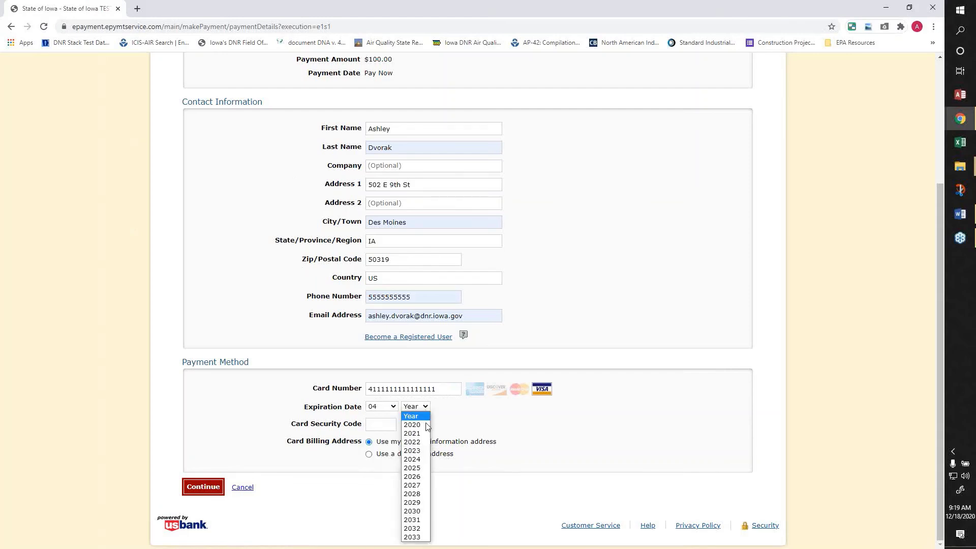
{"action": "left_click", "coordinate": [415, 460]}
{"action": "key", "text": "Tab"}
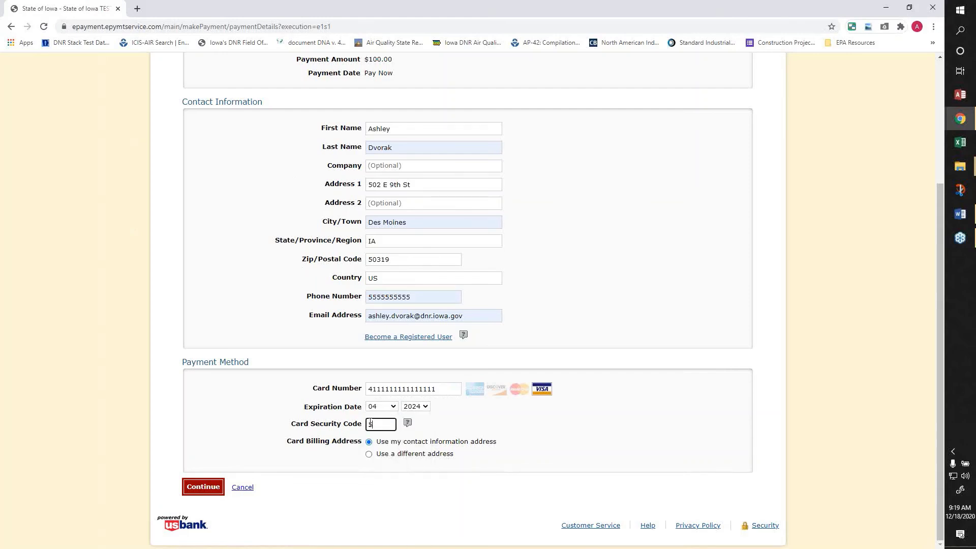
{"action": "type", "text": "565"}
- Keep billing set to the contact information address
{"action": "left_click", "coordinate": [369, 454]}
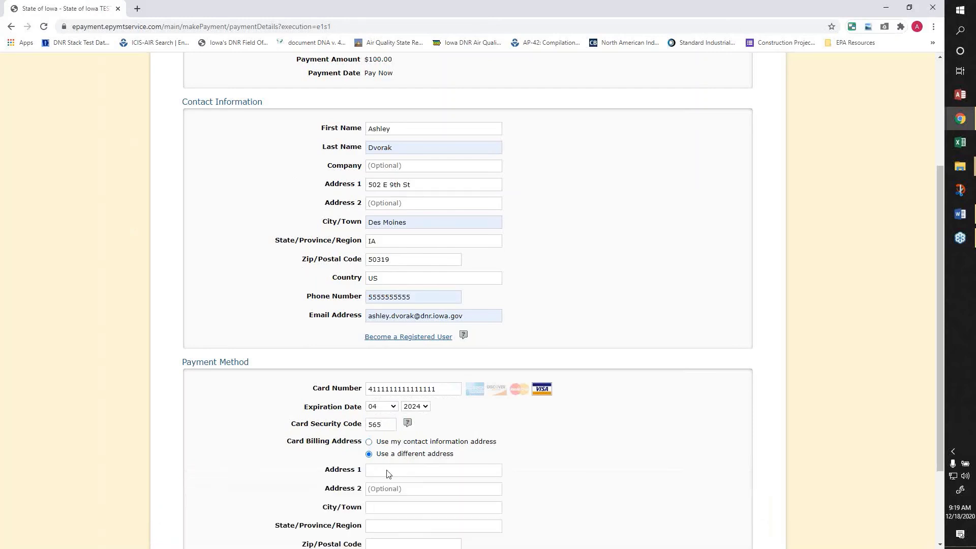
{"action": "scroll", "coordinate": [484, 498], "scroll_direction": "down", "scroll_amount": 3}
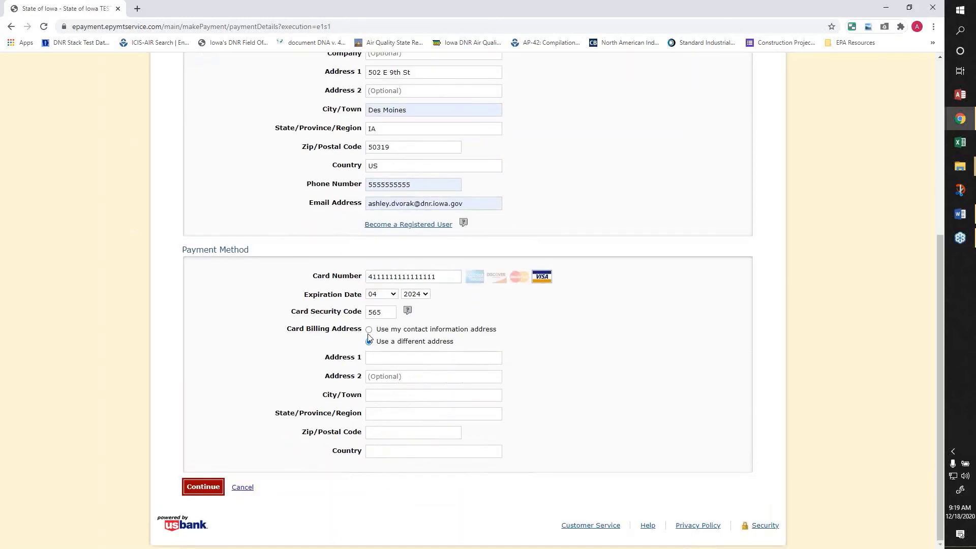
{"action": "left_click", "coordinate": [369, 330]}
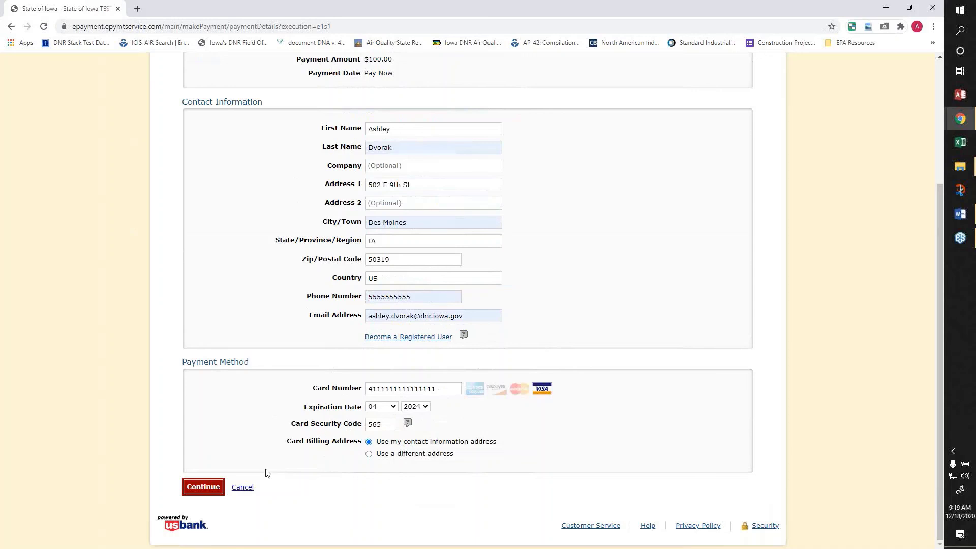
- Review and confirm the $100.00 card payment to get a PROCESSED confirmation
{"action": "left_click", "coordinate": [213, 492]}
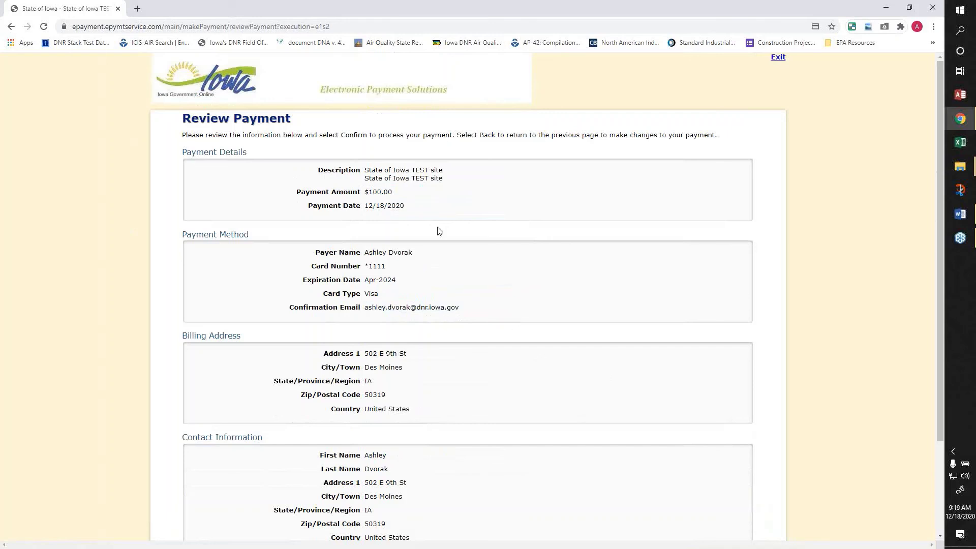
{"action": "scroll", "coordinate": [473, 262], "scroll_direction": "down", "scroll_amount": 3}
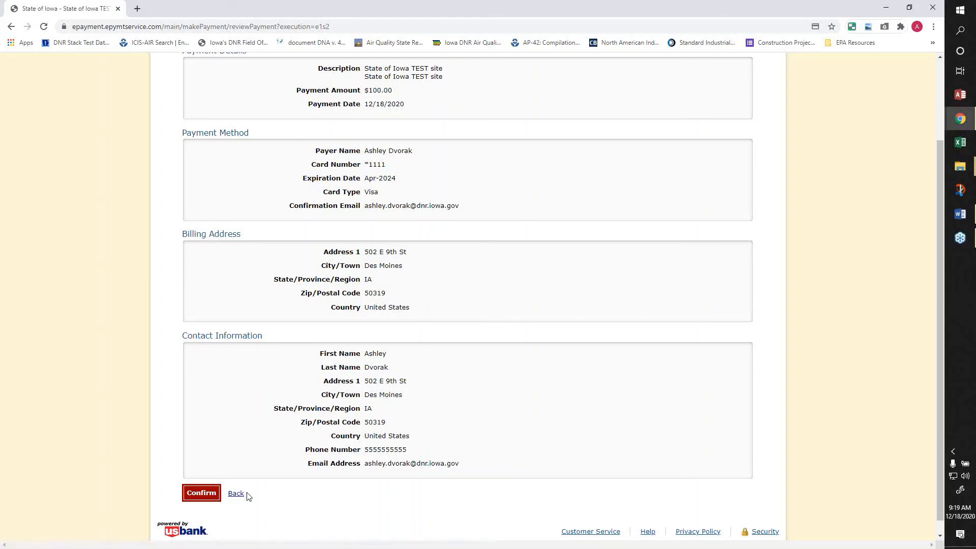
{"action": "left_click", "coordinate": [198, 494]}
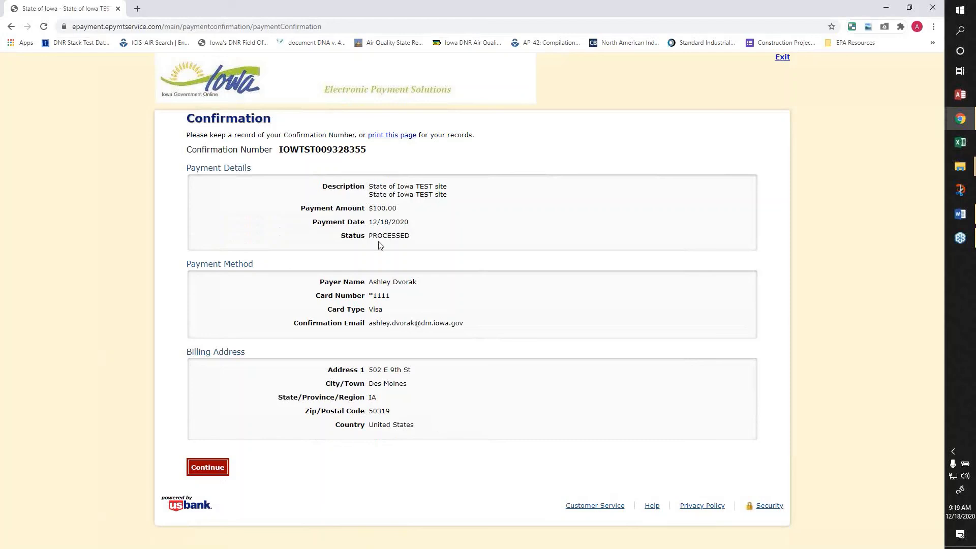
- Return to EASY Air and review the Paint Booth confirmation: $100.00 paid, $0.00 due
{"action": "left_click", "coordinate": [215, 473]}
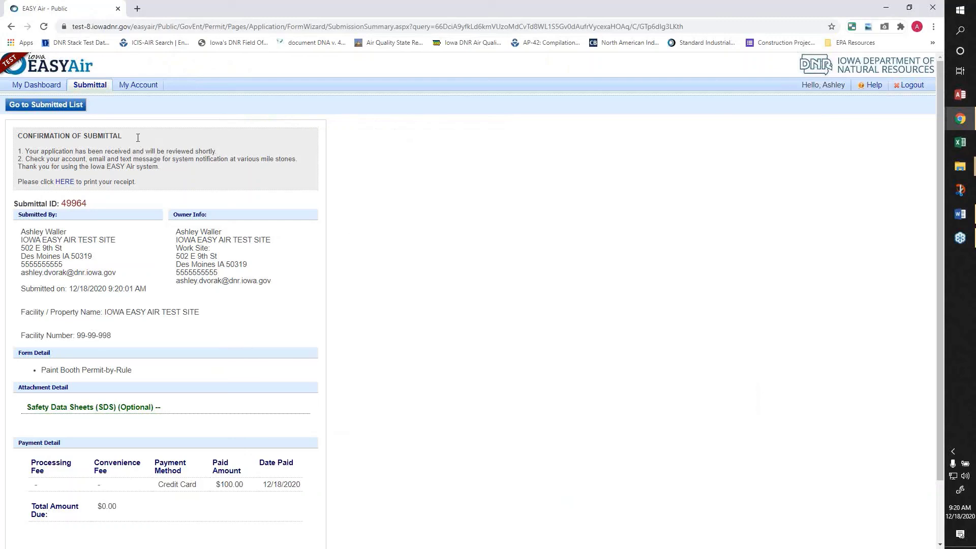
{"action": "scroll", "coordinate": [229, 447], "scroll_direction": "down", "scroll_amount": 2}
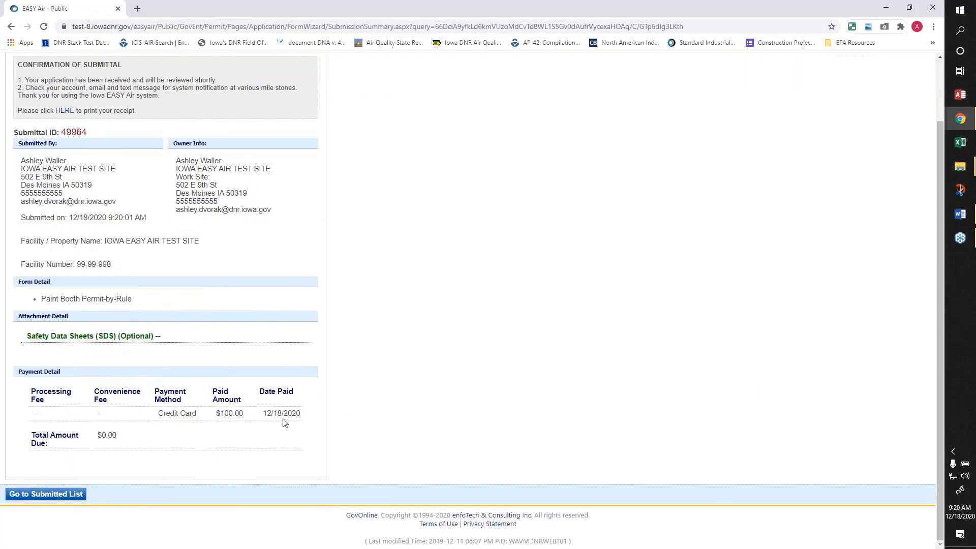
{"action": "scroll", "coordinate": [288, 426], "scroll_direction": "up", "scroll_amount": 2}
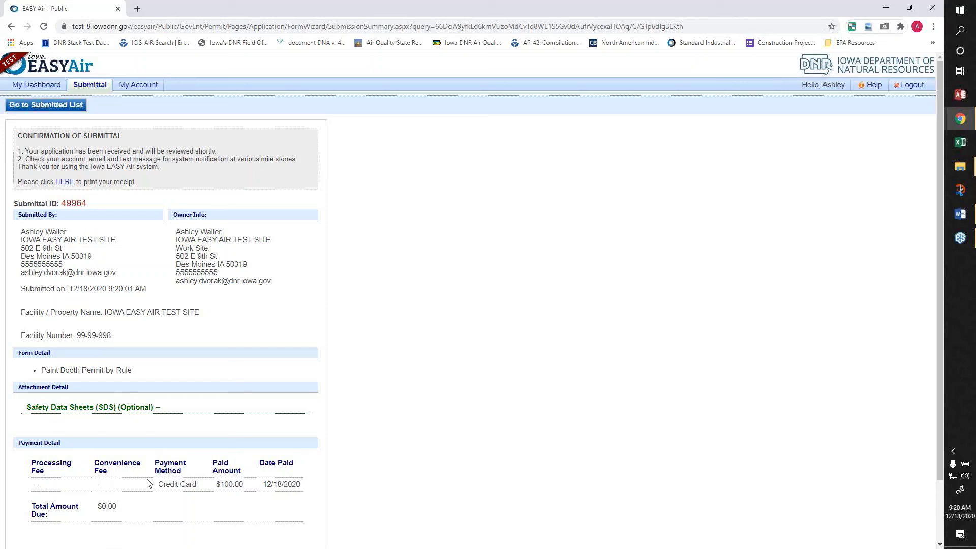
- Open the printable receipt for submittal 49964, then bring up the Paint Booth entry in the submitted list
{"action": "left_click", "coordinate": [66, 184]}
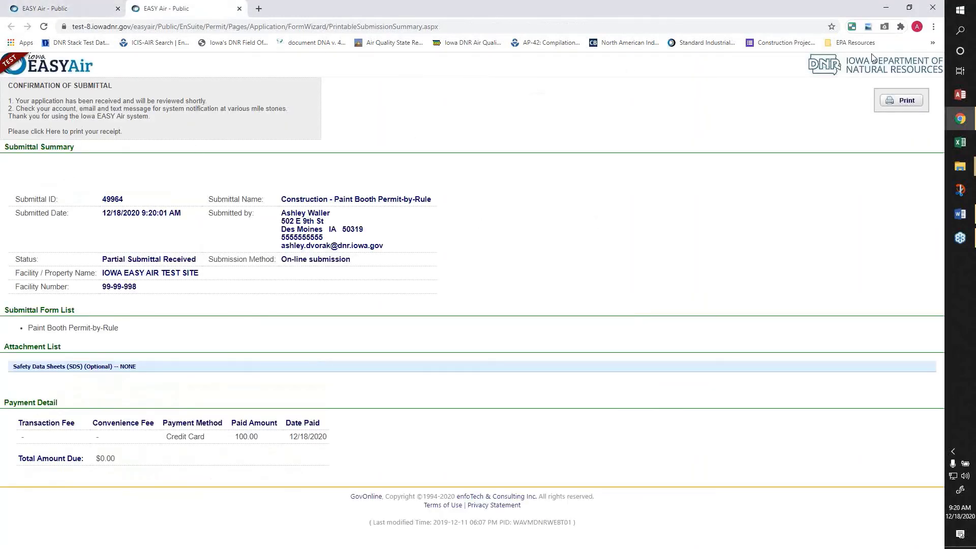
{"action": "left_click", "coordinate": [934, 26]}
{"action": "left_click", "coordinate": [935, 28]}
{"action": "left_click", "coordinate": [74, 7]}
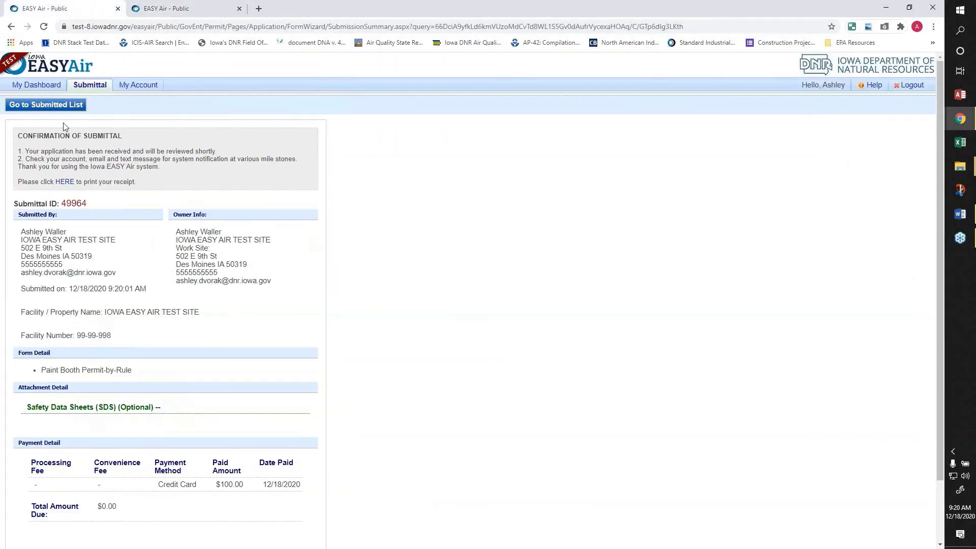
{"action": "left_click", "coordinate": [64, 106]}
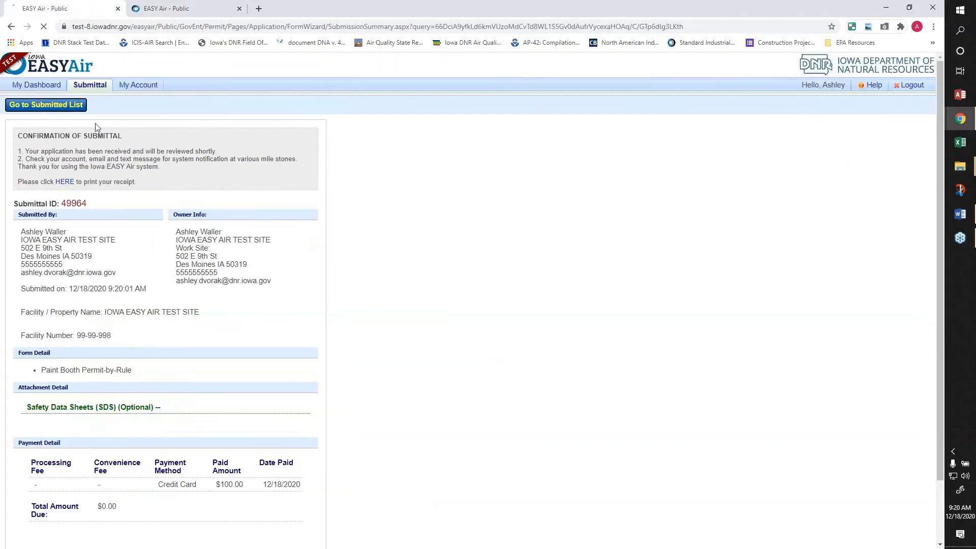